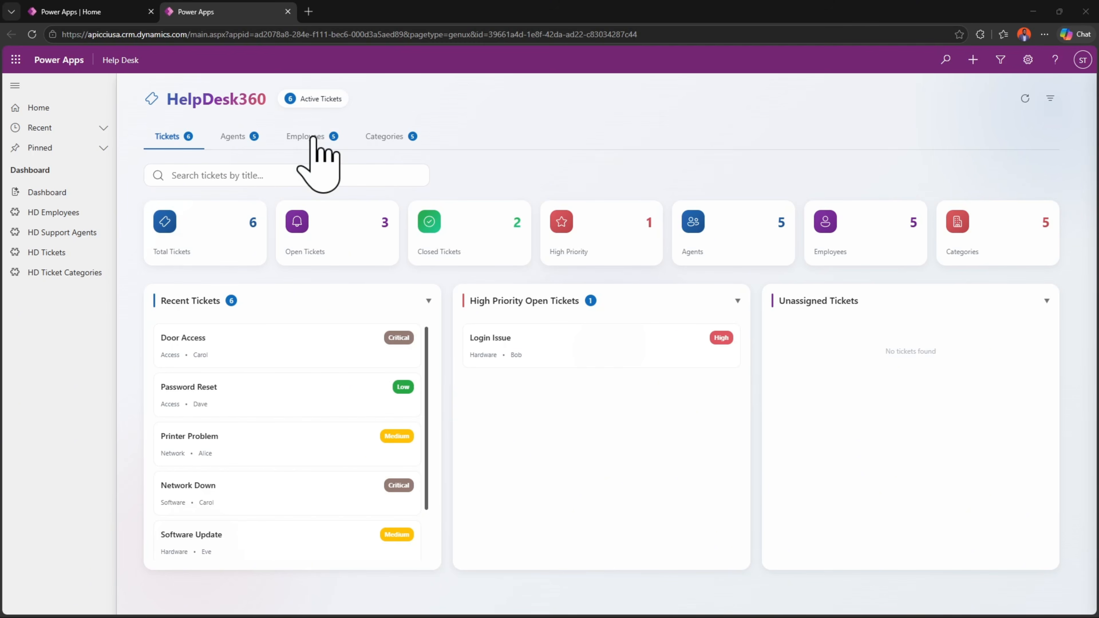
{"action": "left_click", "coordinate": [425, 138]}
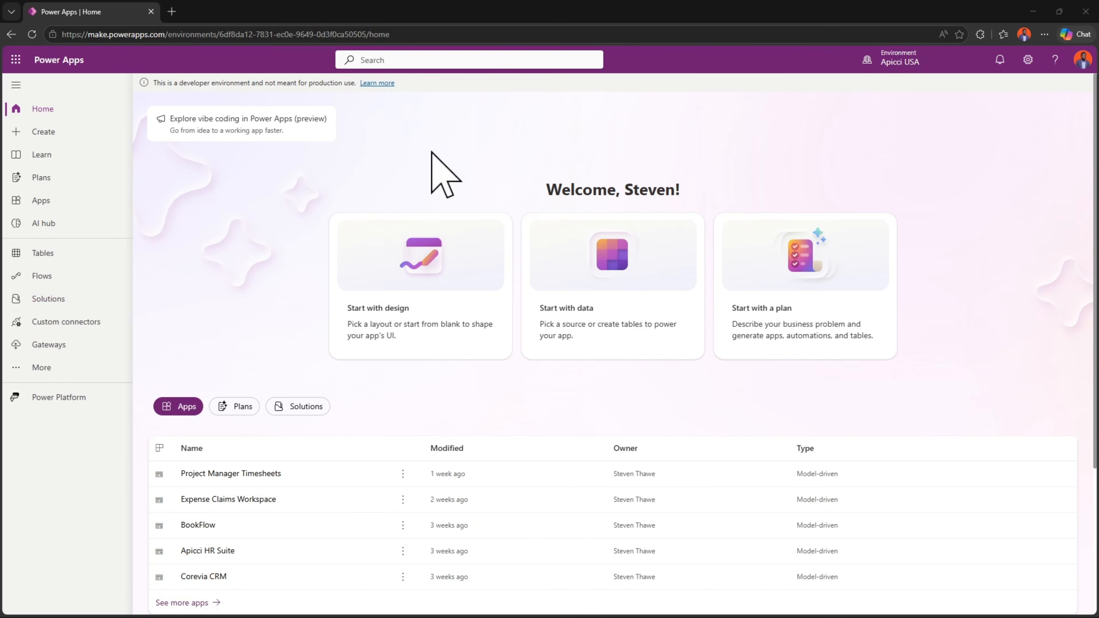
- Create a new solution with the display name Help Desk System
{"action": "left_click", "coordinate": [56, 305]}
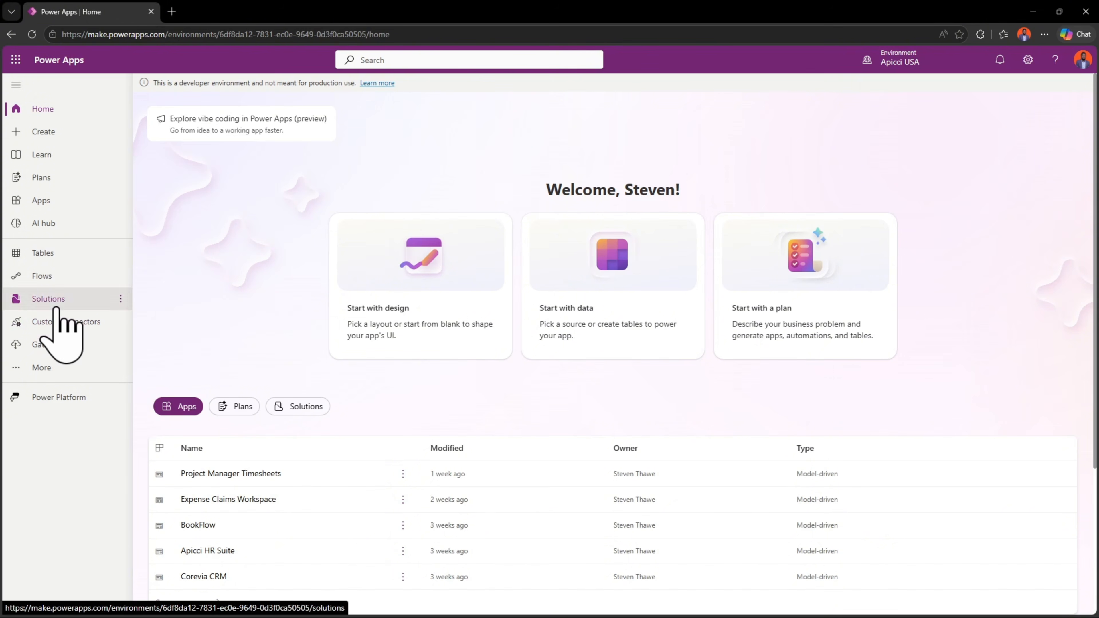
{"action": "left_click", "coordinate": [192, 85]}
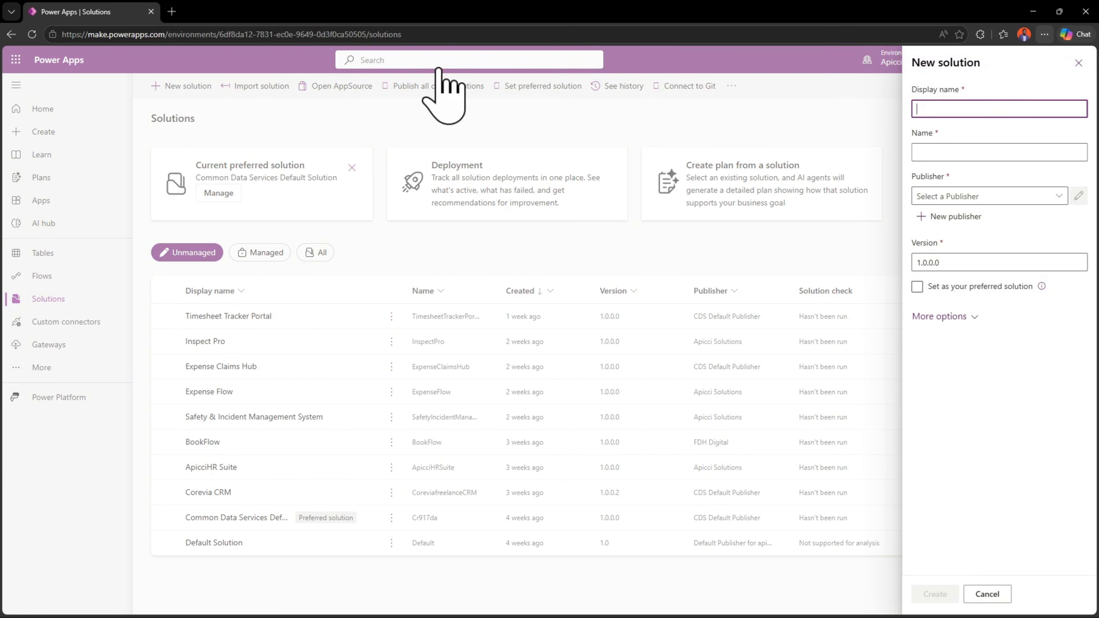
{"action": "key", "text": "super+v"}
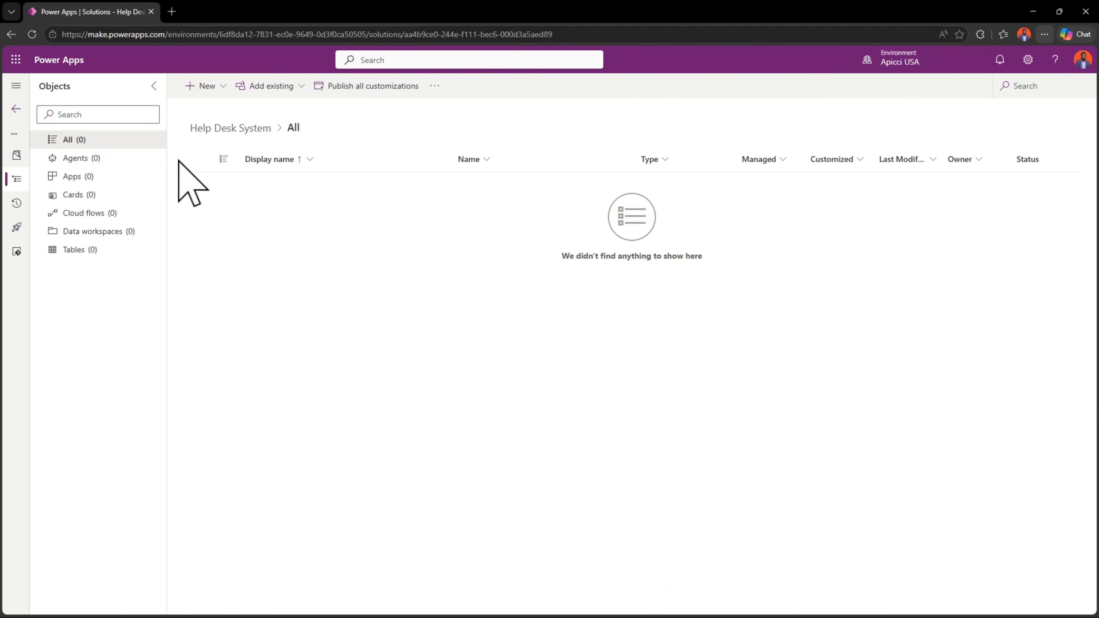
- Generate an HD Employee table with Copilot, with required Employee Name (text) and Email (email), plus Department and Job Title (text) and Phone (phone)
{"action": "left_click", "coordinate": [213, 87]}
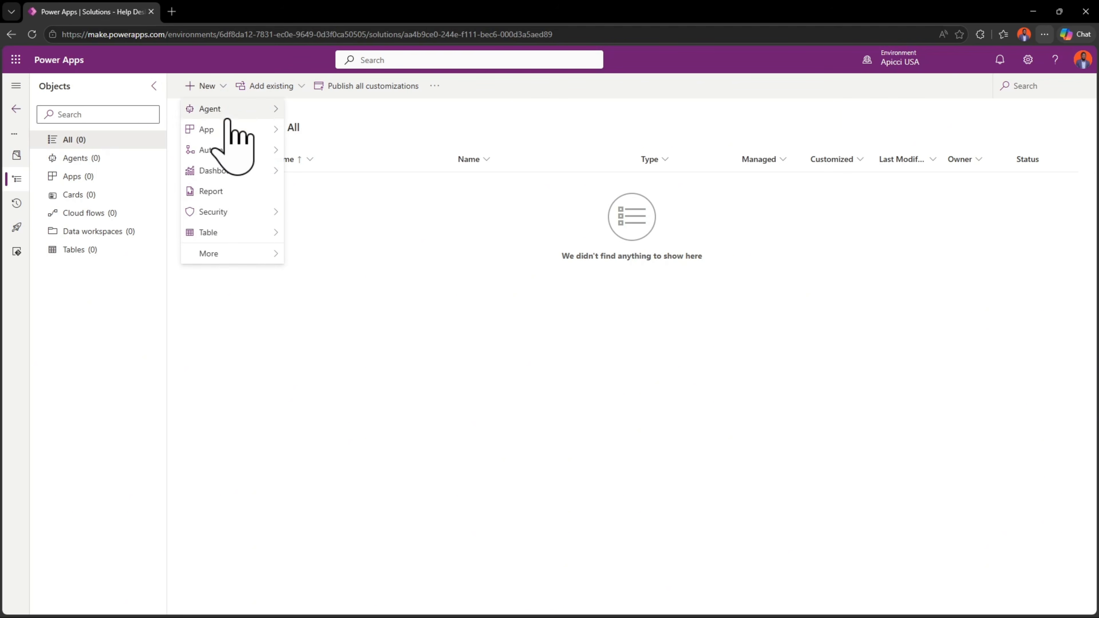
{"action": "mouse_move", "coordinate": [236, 234]}
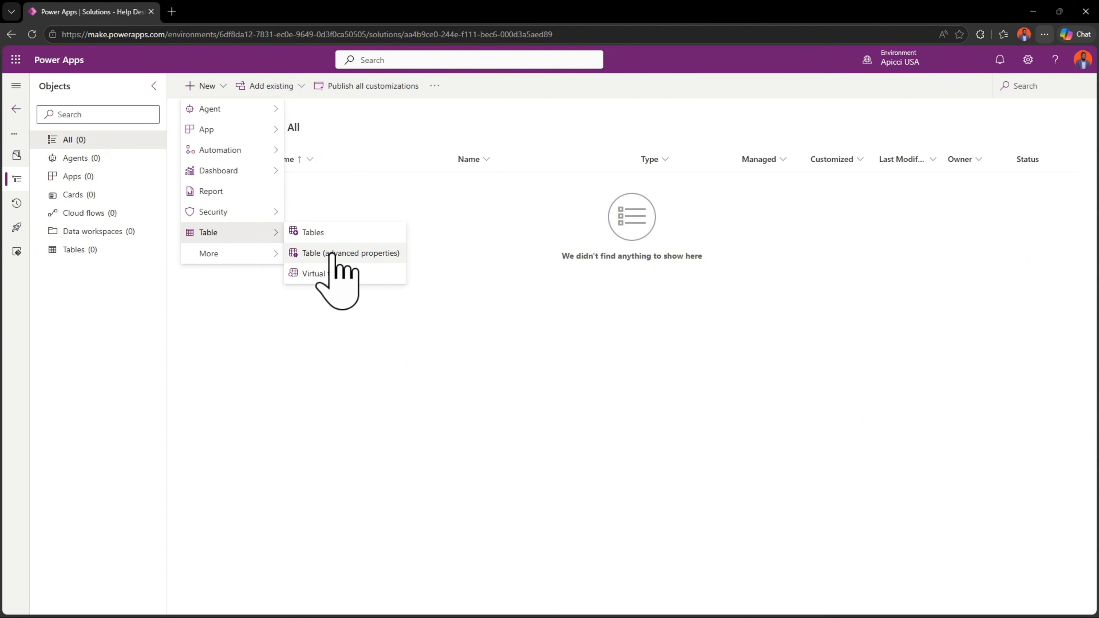
{"action": "left_click", "coordinate": [312, 233]}
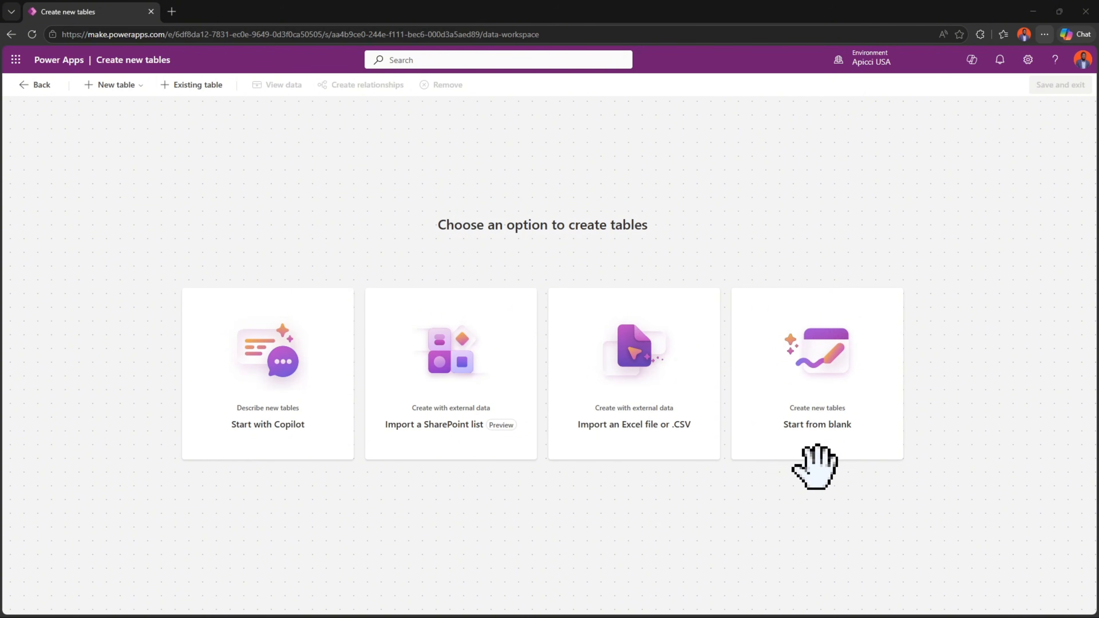
{"action": "left_click", "coordinate": [248, 393]}
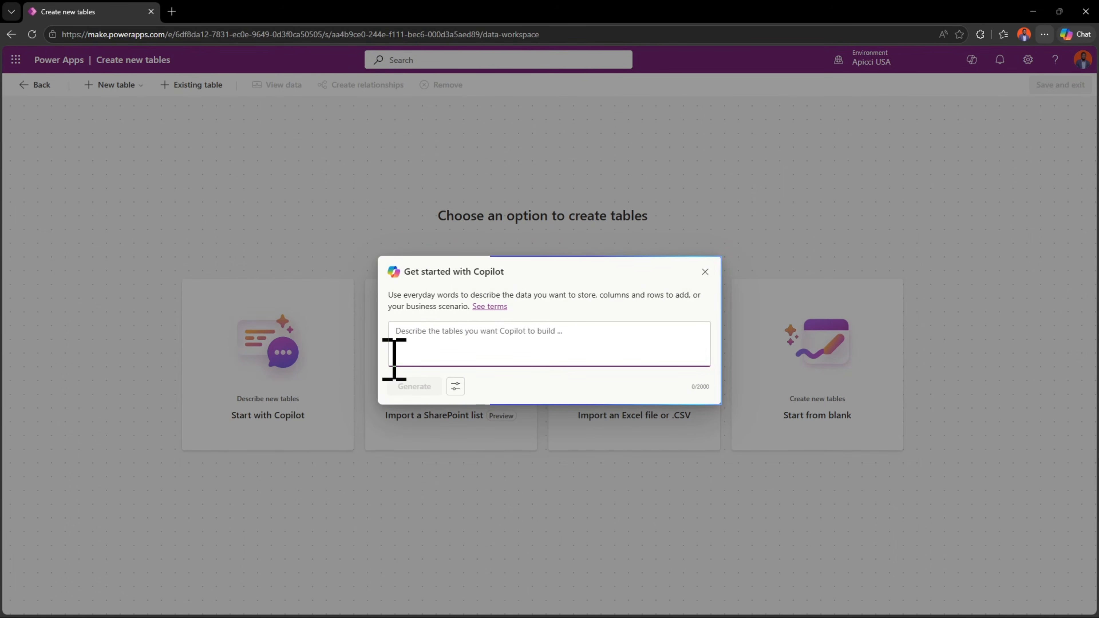
{"action": "key", "text": "ctrl+v"}
{"action": "scroll", "coordinate": [486, 349], "scroll_direction": "up", "scroll_amount": 3}
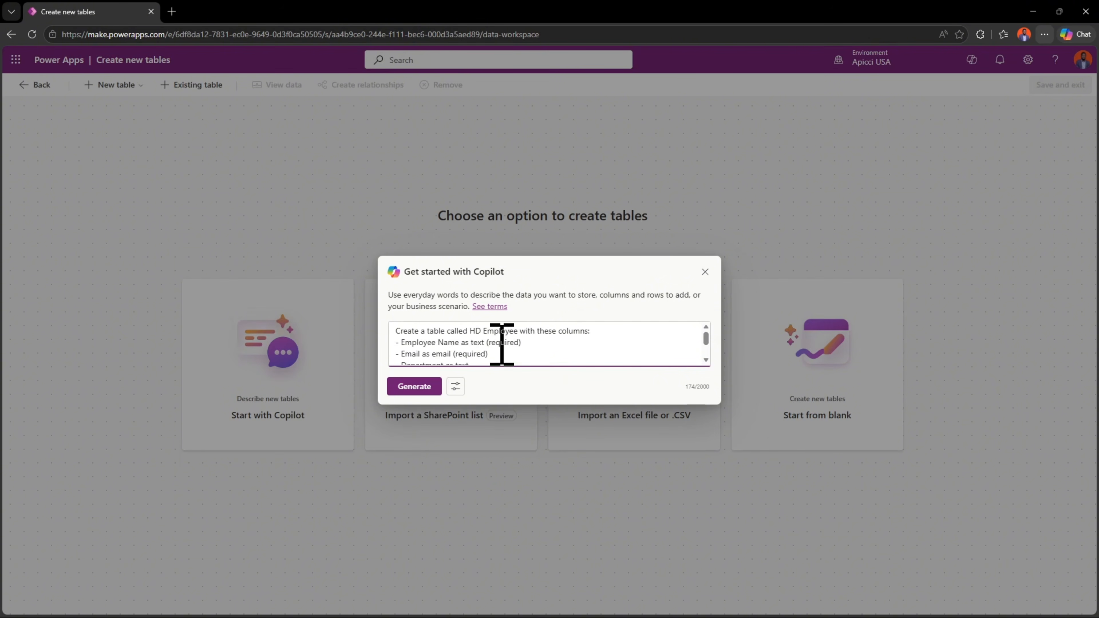
{"action": "scroll", "coordinate": [507, 342], "scroll_direction": "down", "scroll_amount": 2}
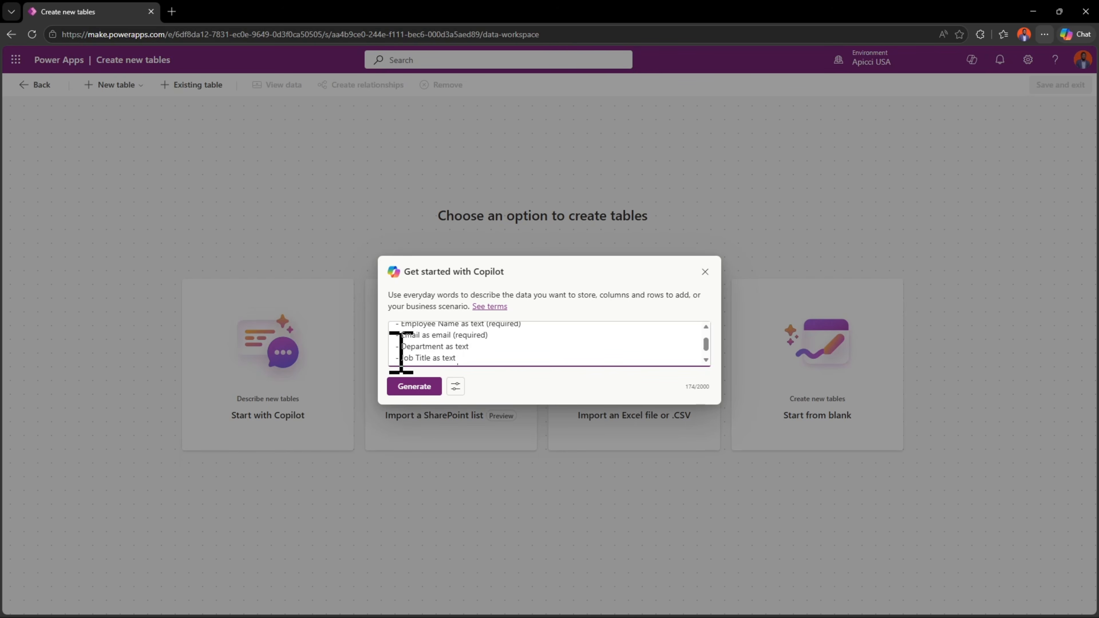
{"action": "scroll", "coordinate": [476, 346], "scroll_direction": "down", "scroll_amount": 1}
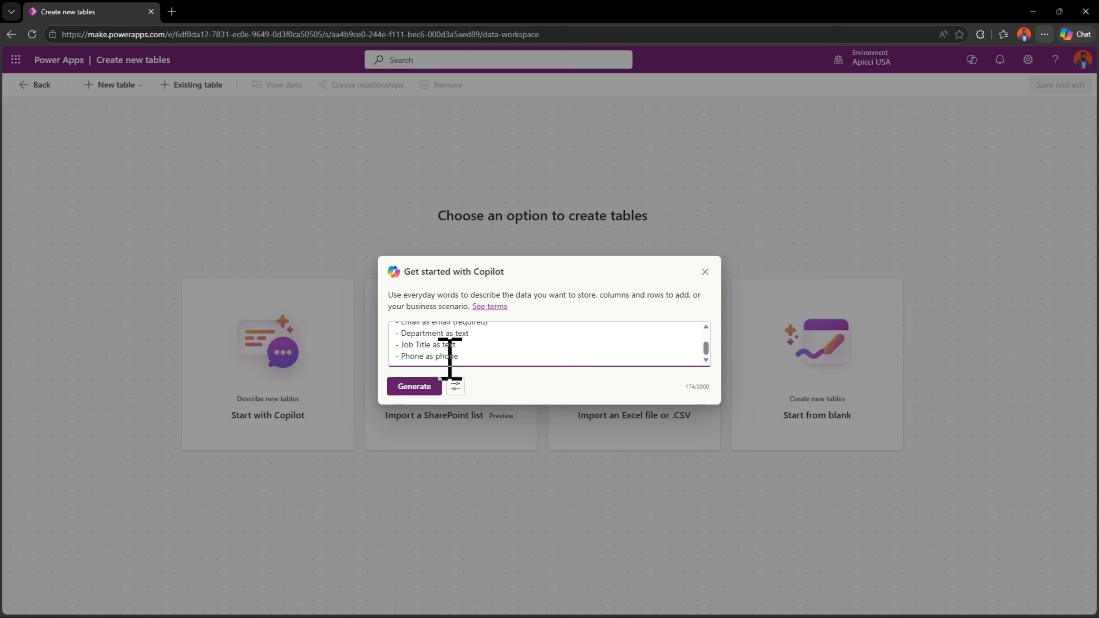
{"action": "left_click", "coordinate": [420, 391]}
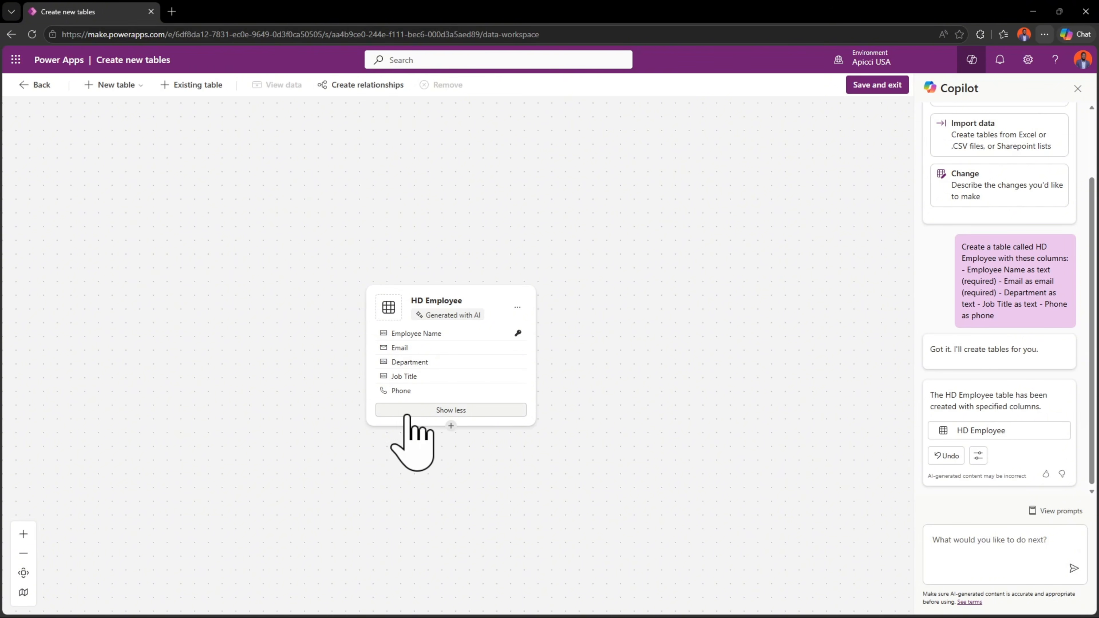
- Review the displayed columns and the sample rows of the HD Employee table
{"action": "left_click", "coordinate": [448, 411]}
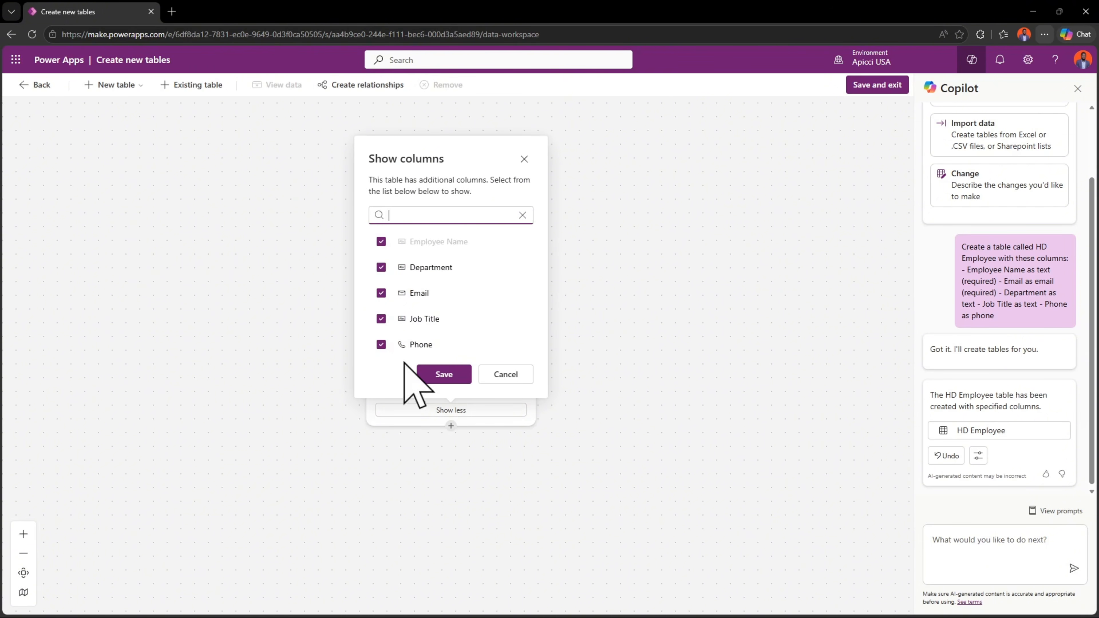
{"action": "left_click", "coordinate": [501, 374]}
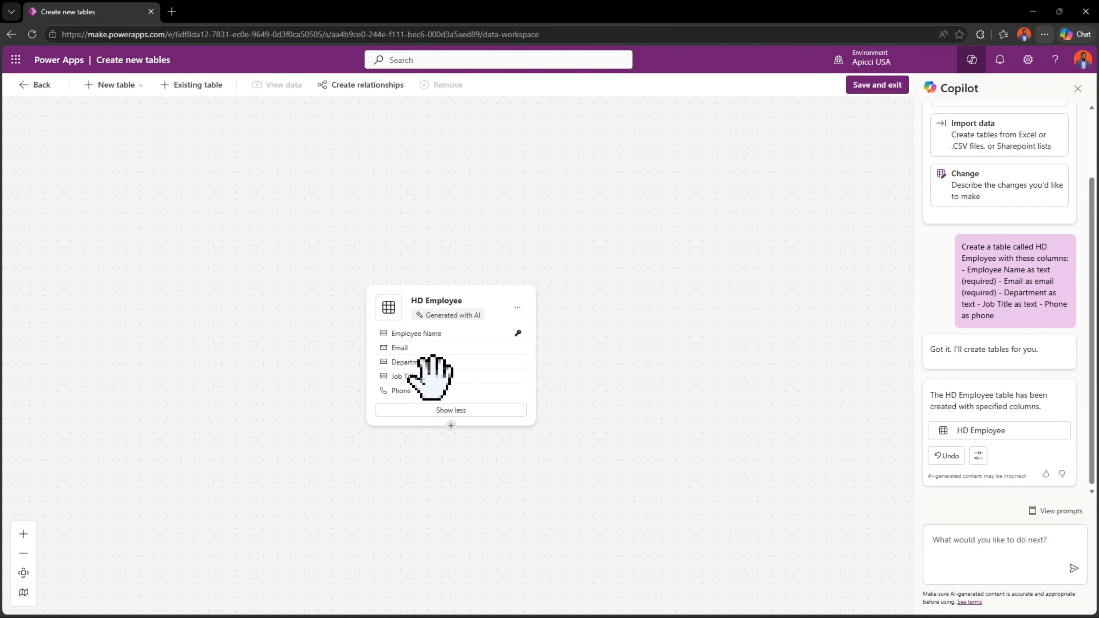
{"action": "left_click", "coordinate": [475, 307]}
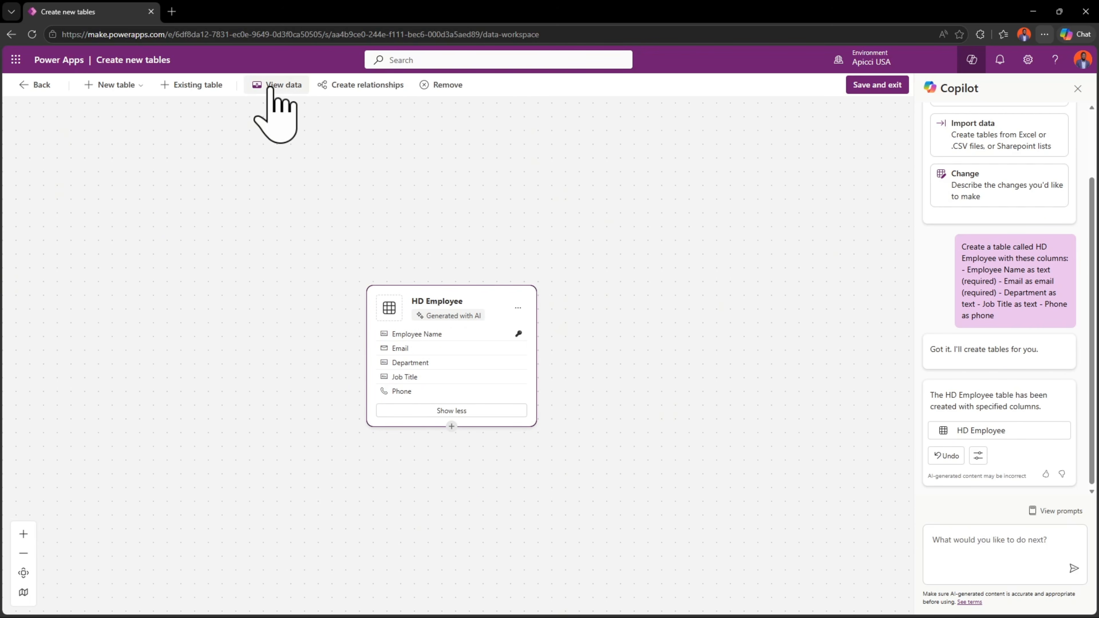
{"action": "left_click", "coordinate": [258, 86]}
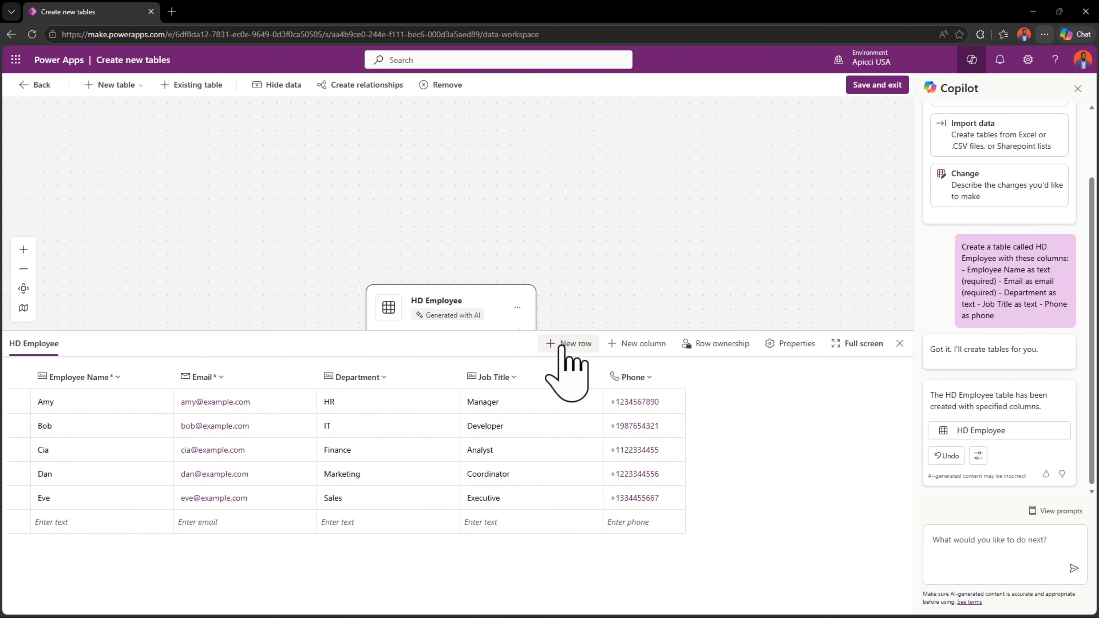
- Examine the new-column settings, available data types and the Job Title column's options, and close the HD Employee data without making changes
{"action": "left_click", "coordinate": [645, 347]}
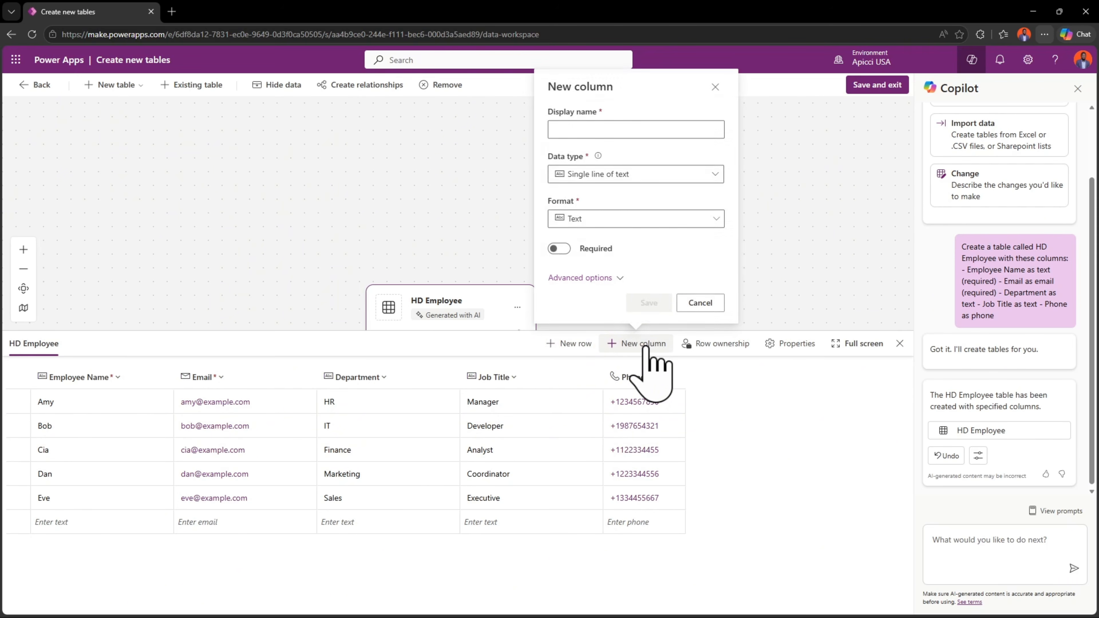
{"action": "left_click", "coordinate": [581, 127]}
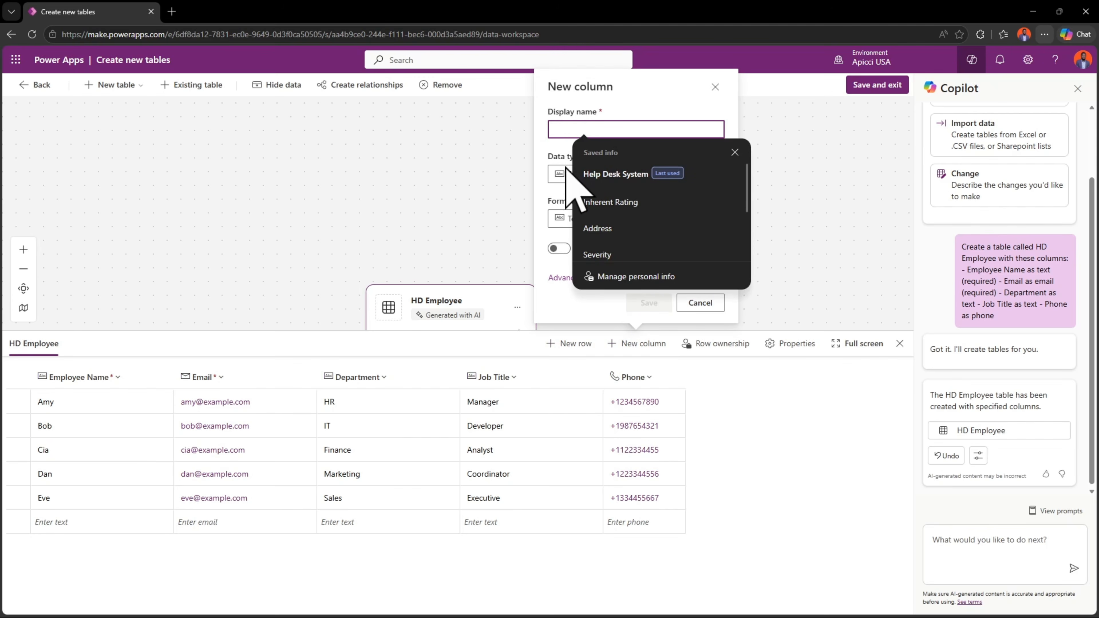
{"action": "left_click", "coordinate": [559, 175]}
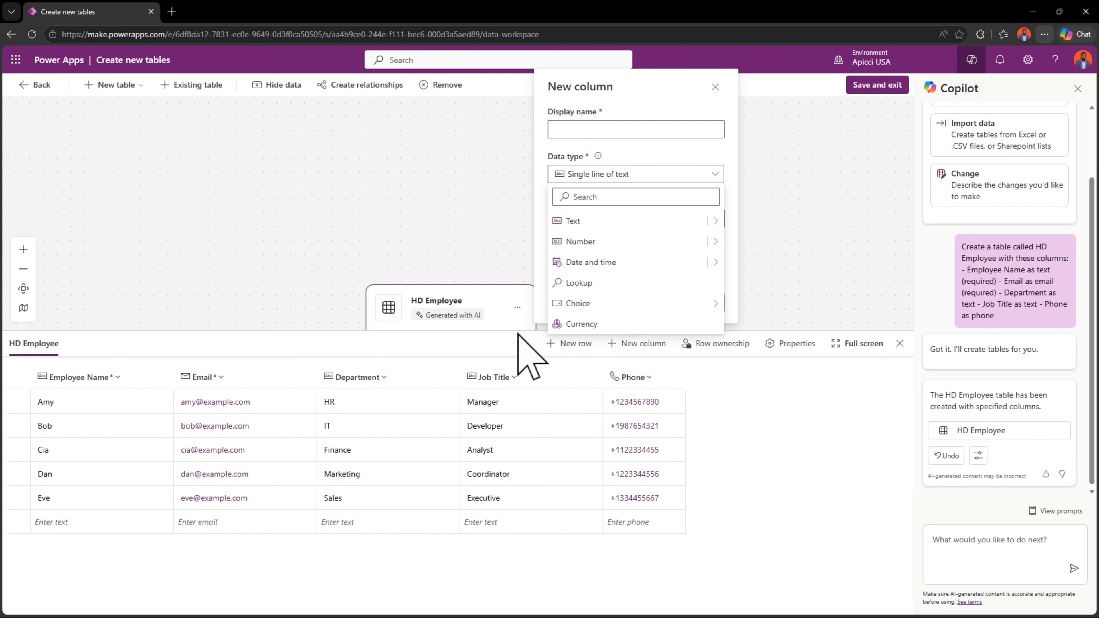
{"action": "left_click", "coordinate": [502, 381]}
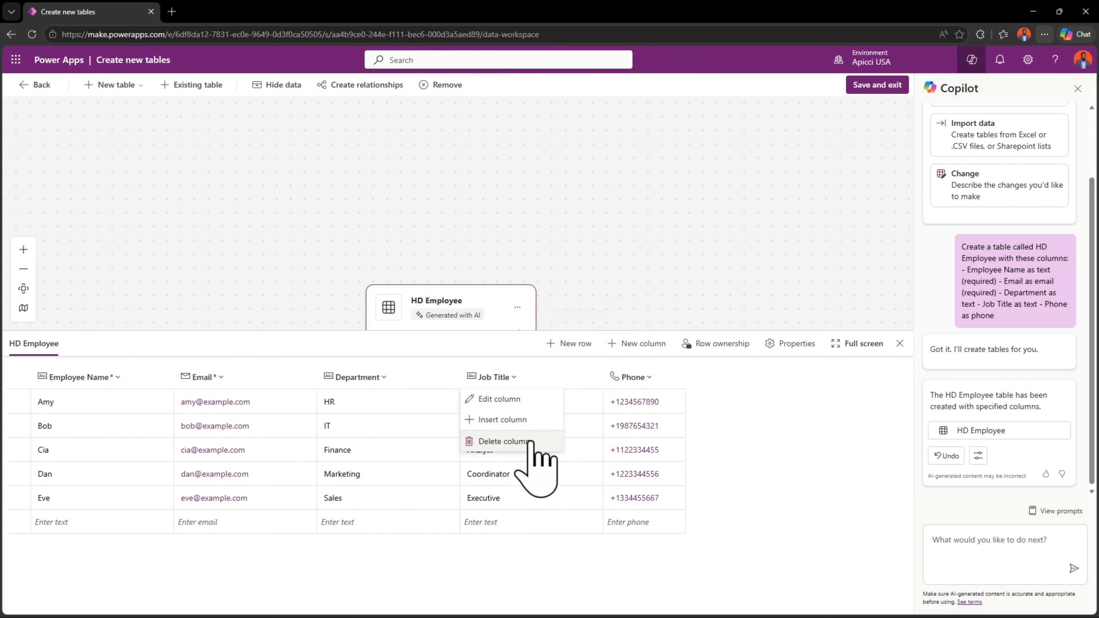
{"action": "left_click", "coordinate": [901, 343]}
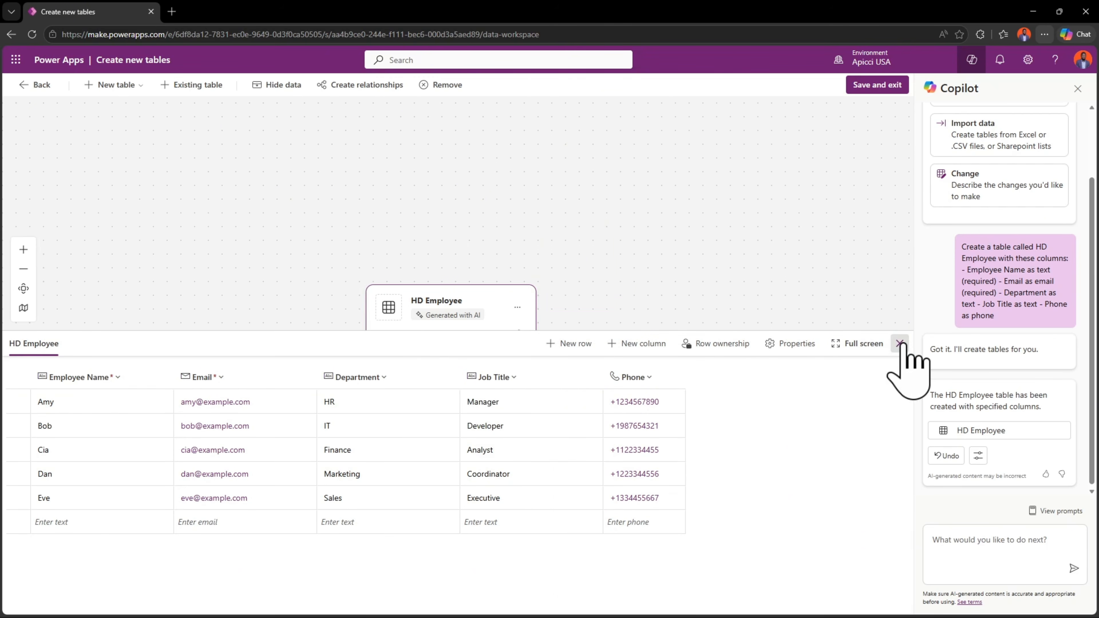
{"action": "left_click", "coordinate": [901, 343]}
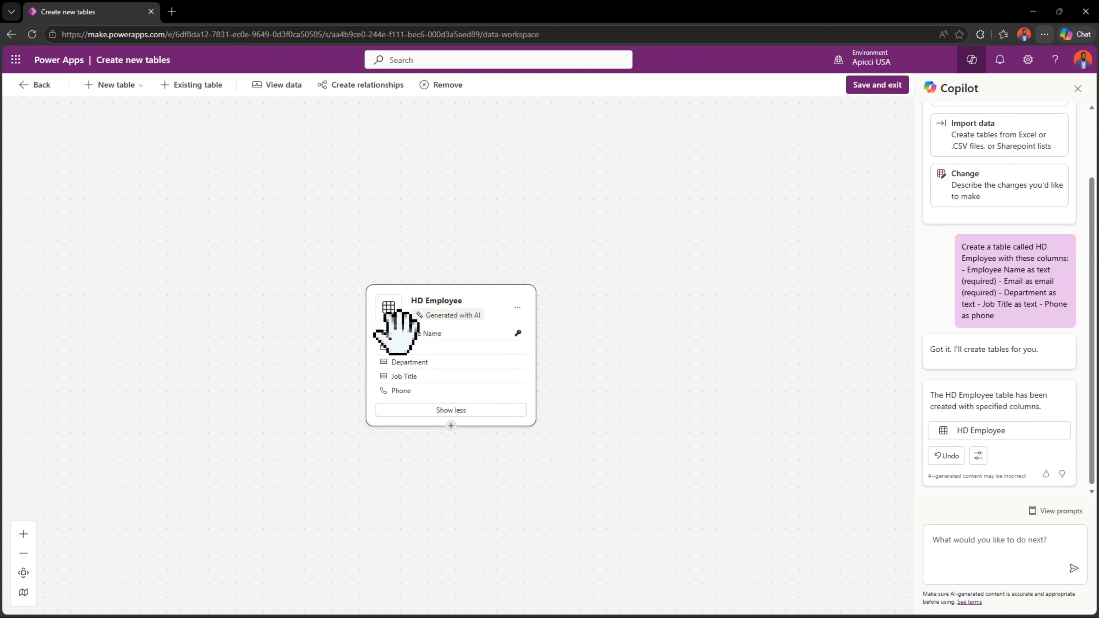
{"action": "left_click", "coordinate": [629, 338]}
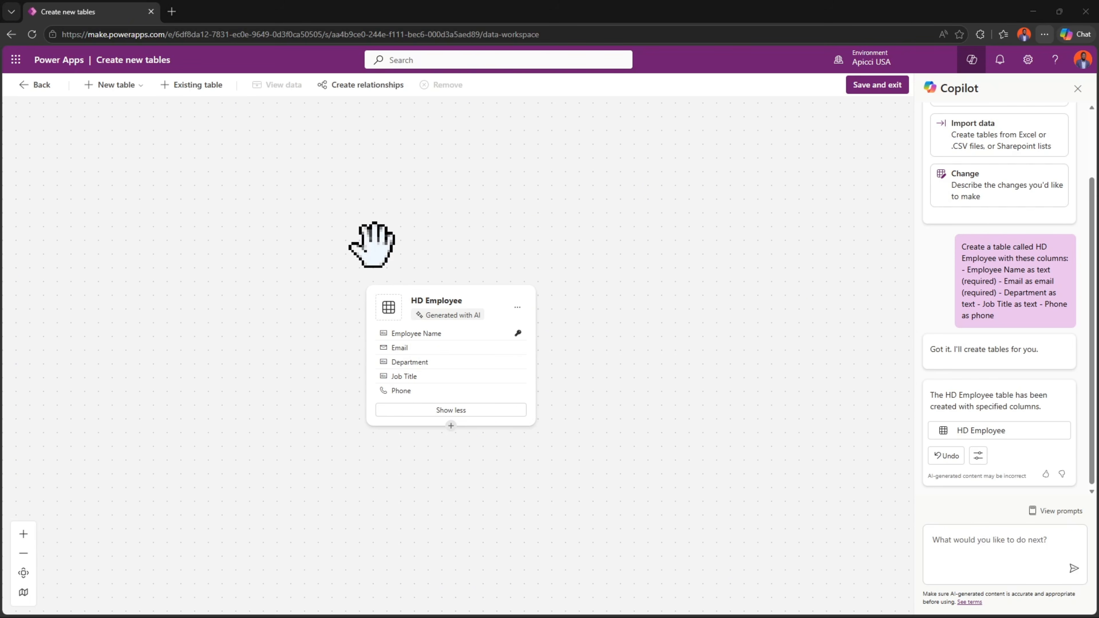
- Generate an HD Support Agent table with Copilot, with required Agent Name (text) and Email (email), required unique Agent ID (text), and Team (text)
{"action": "left_click", "coordinate": [129, 89]}
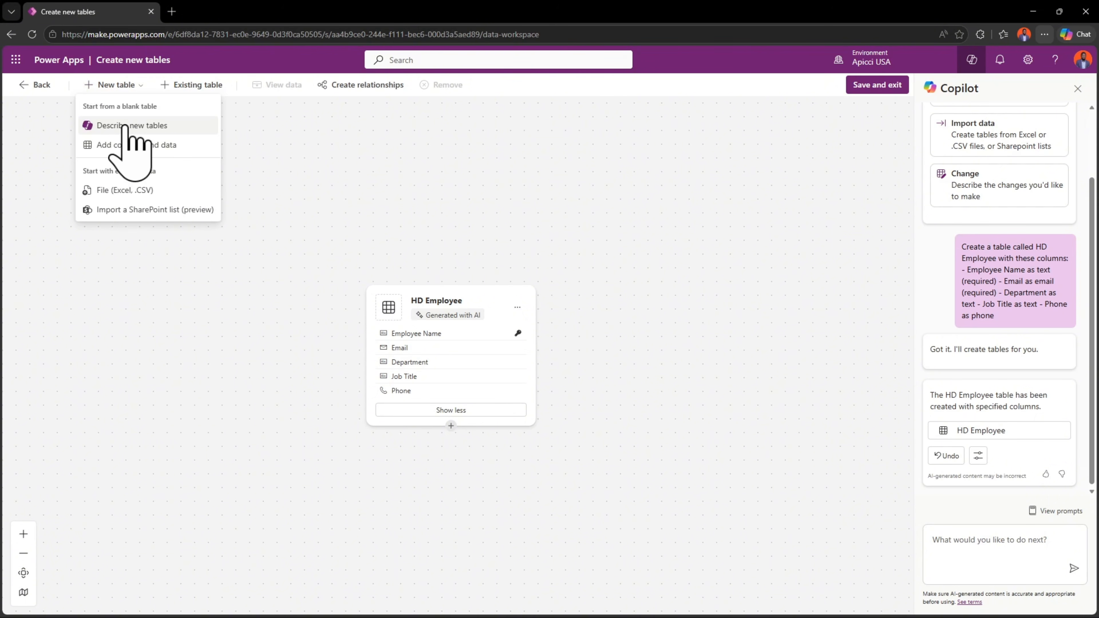
{"action": "left_click", "coordinate": [135, 126]}
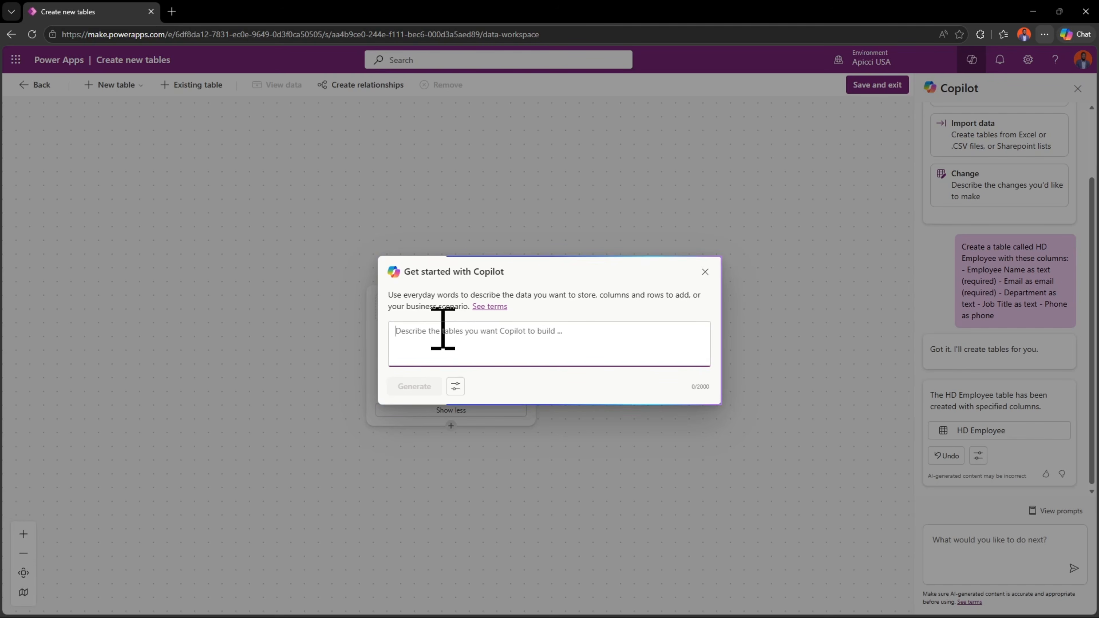
{"action": "type", "text": "... - Agent Name as text (required) - Email as email (required) - Agent ID as text (required, unique) - Team as text"}
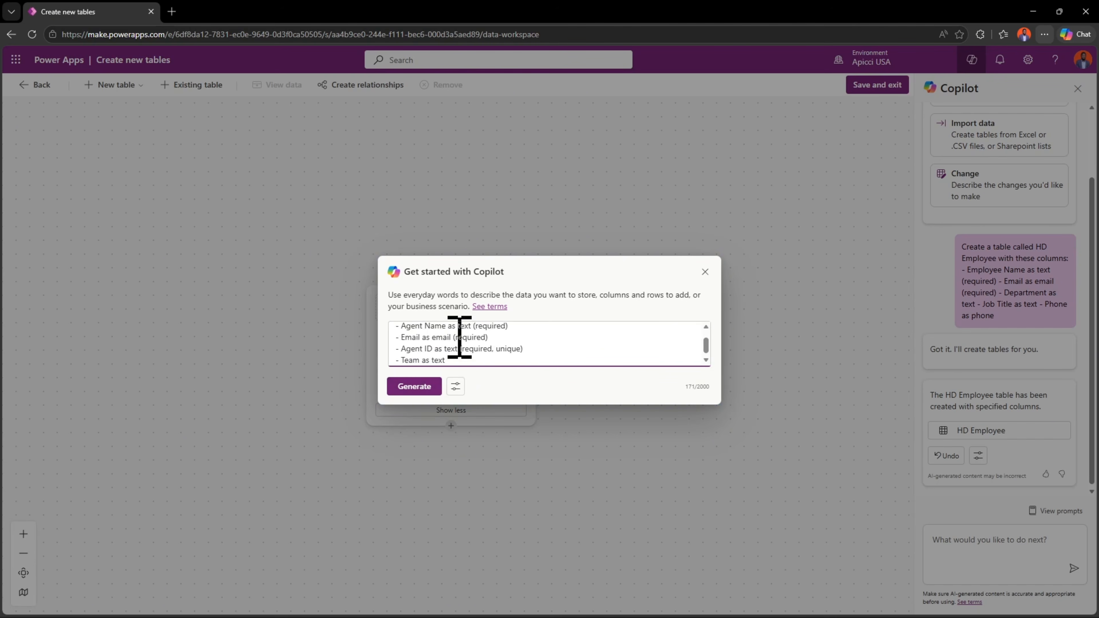
{"action": "scroll", "coordinate": [458, 337], "scroll_direction": "up", "scroll_amount": 2}
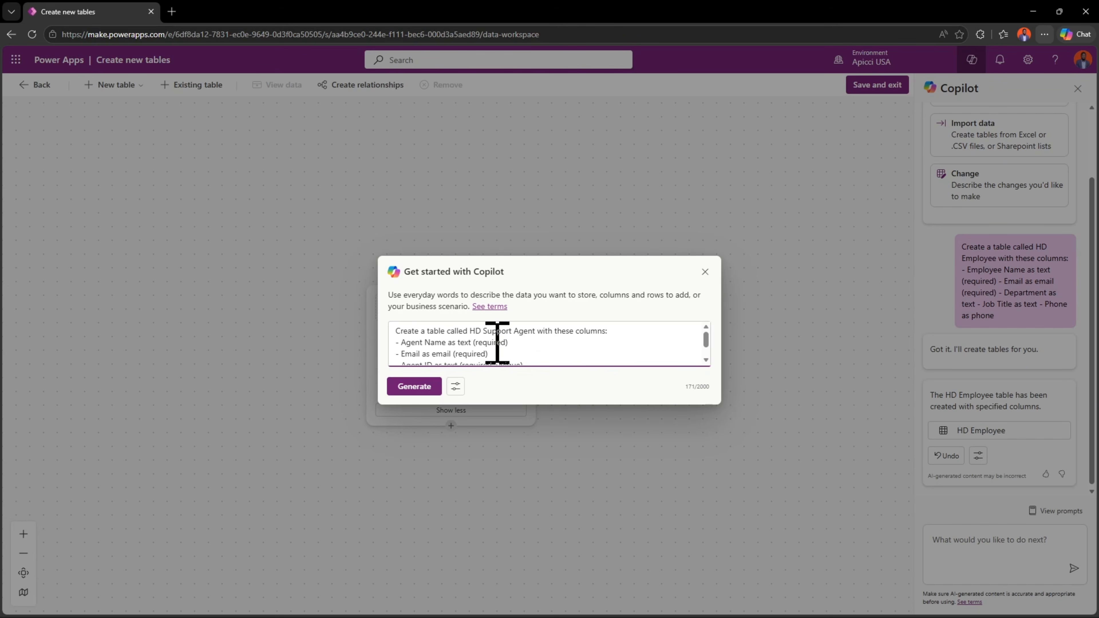
{"action": "scroll", "coordinate": [498, 343], "scroll_direction": "down", "scroll_amount": 2}
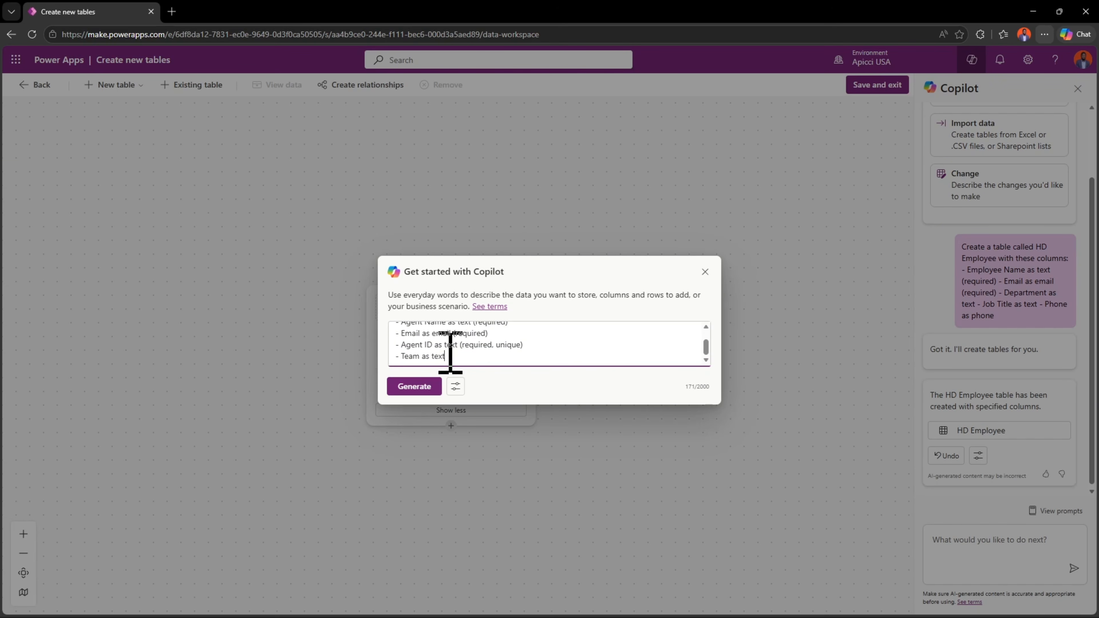
{"action": "left_click", "coordinate": [416, 389]}
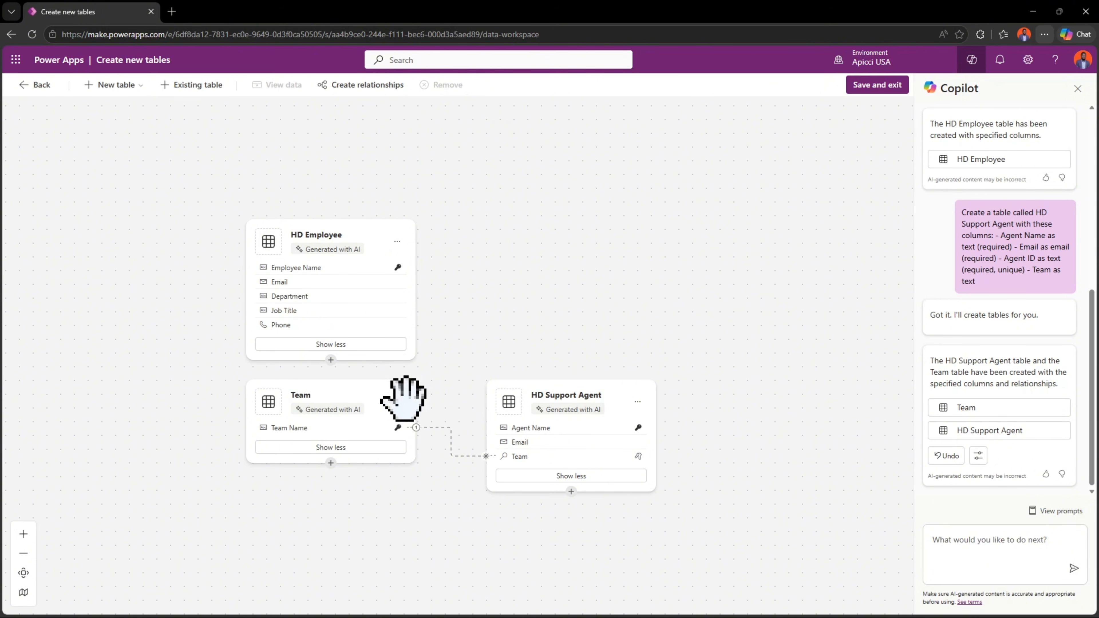
- Change the data type of the Team column in the HD Support Agent table from lookup to text
{"action": "left_click", "coordinate": [545, 396]}
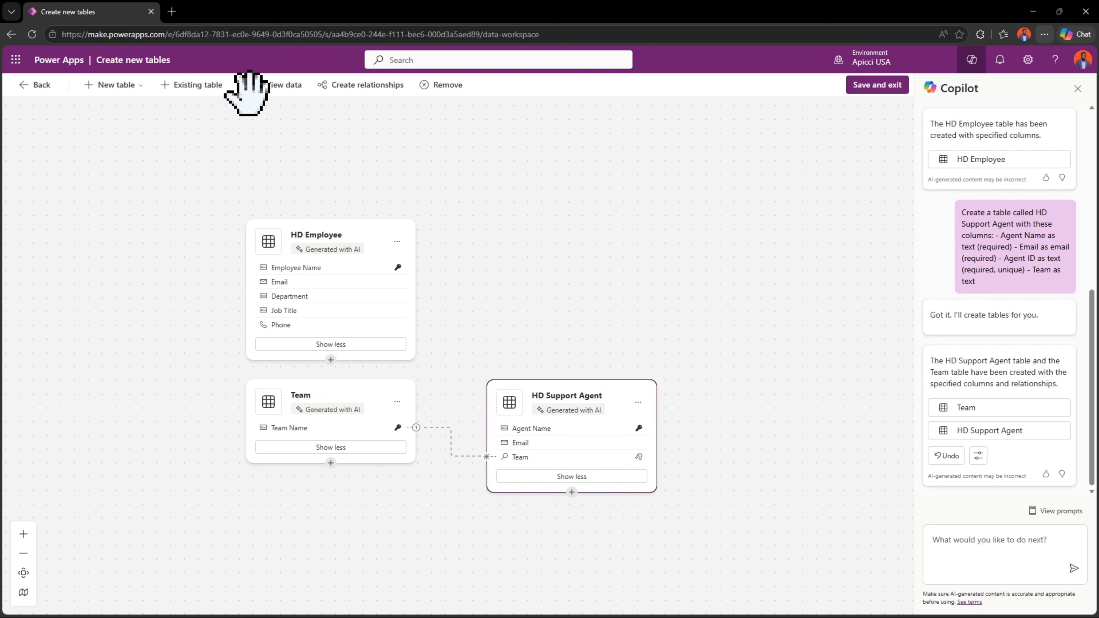
{"action": "left_click", "coordinate": [279, 84]}
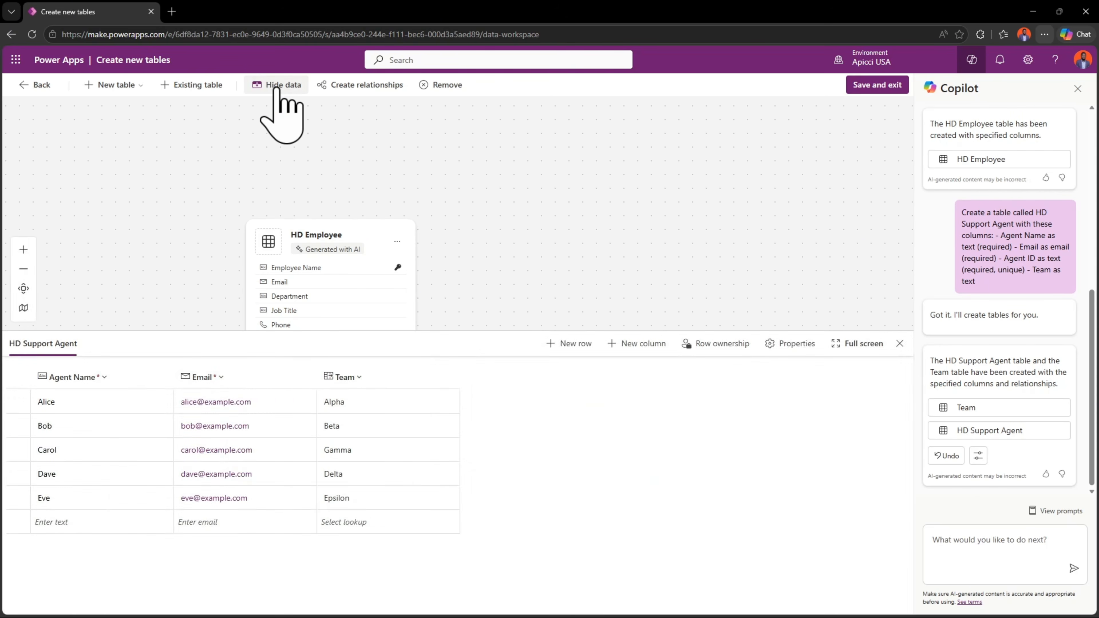
{"action": "left_click", "coordinate": [381, 378]}
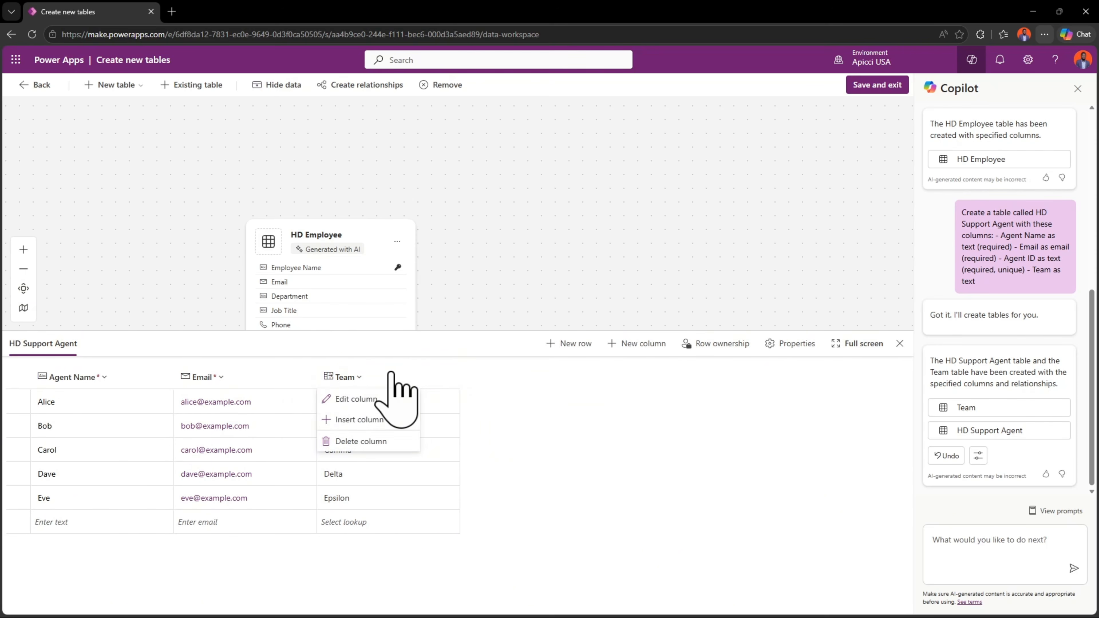
{"action": "left_click", "coordinate": [363, 398]}
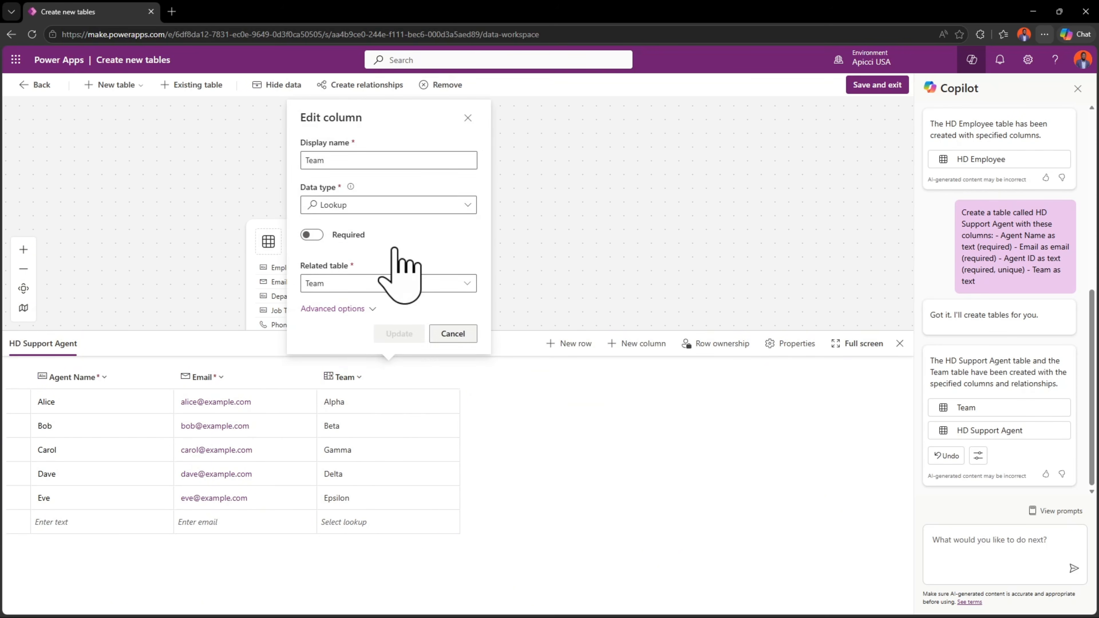
{"action": "left_click", "coordinate": [350, 200]}
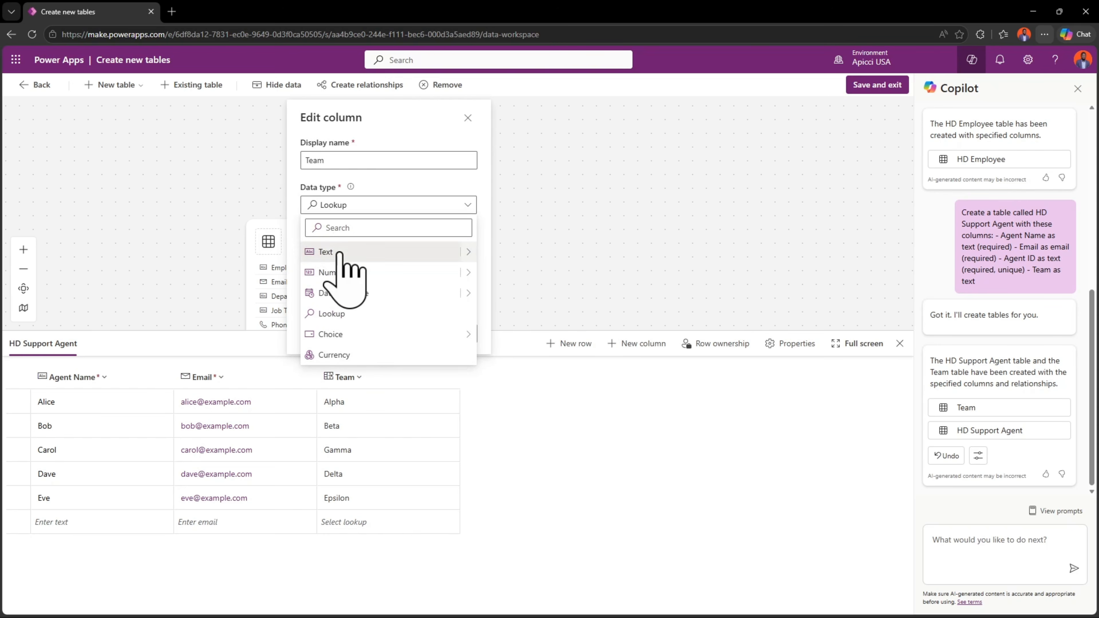
{"action": "left_click", "coordinate": [490, 266]}
{"action": "left_click", "coordinate": [386, 336]}
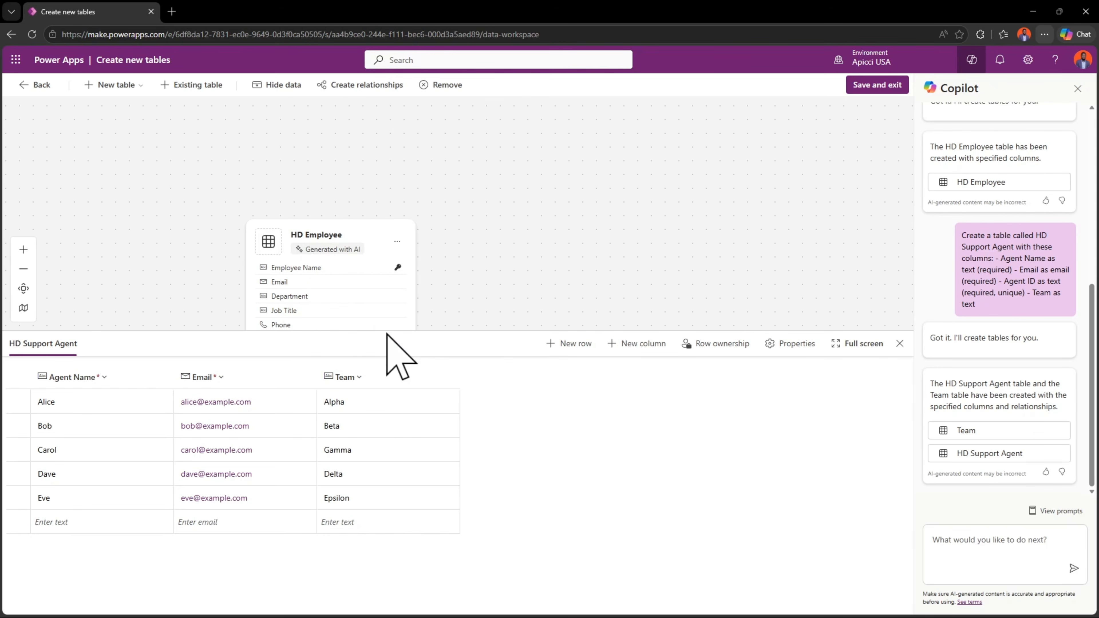
- Delete the Team table and place the HD Support Agent table directly below HD Employee on the canvas
{"action": "left_click", "coordinate": [900, 343]}
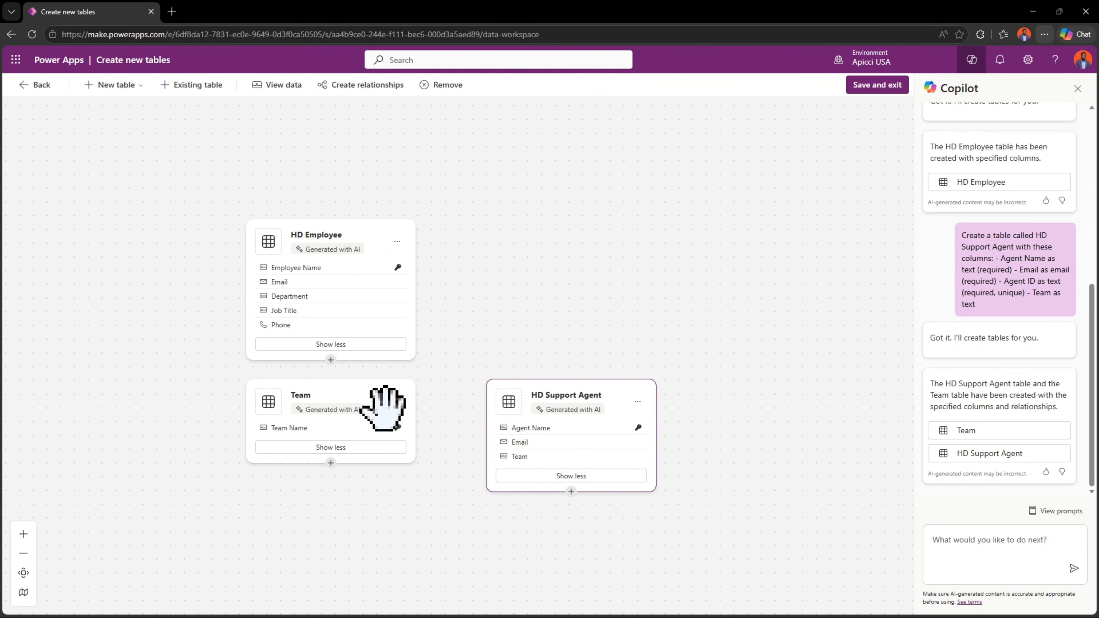
{"action": "left_click", "coordinate": [366, 403]}
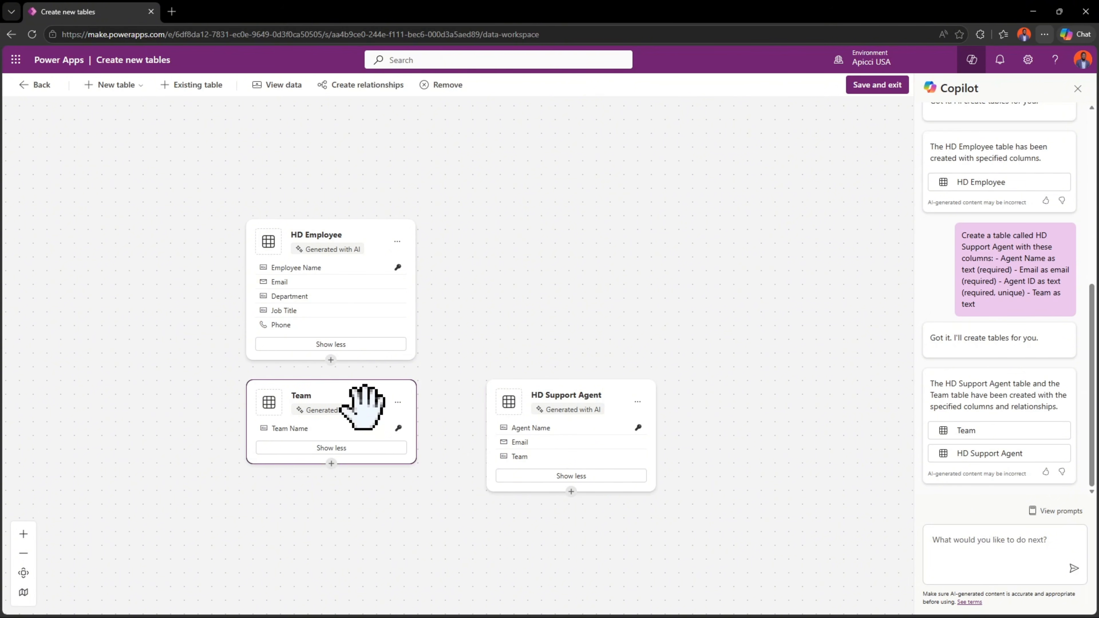
{"action": "left_click", "coordinate": [442, 85]}
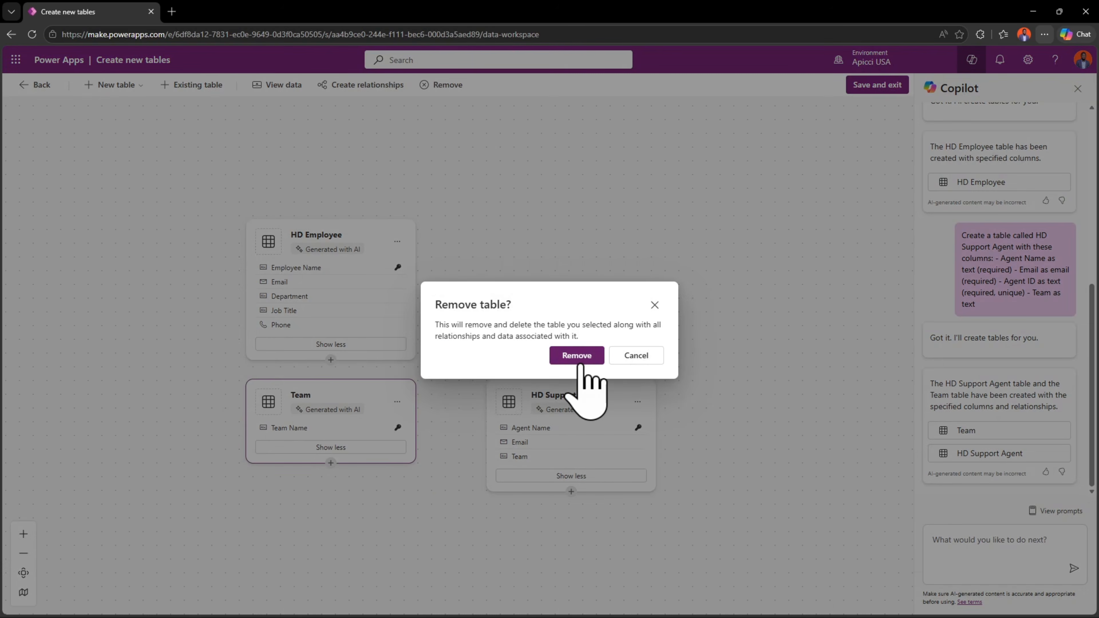
{"action": "left_click", "coordinate": [577, 354]}
{"action": "left_click_drag", "start_coordinate": [564, 398], "coordinate": [325, 414]}
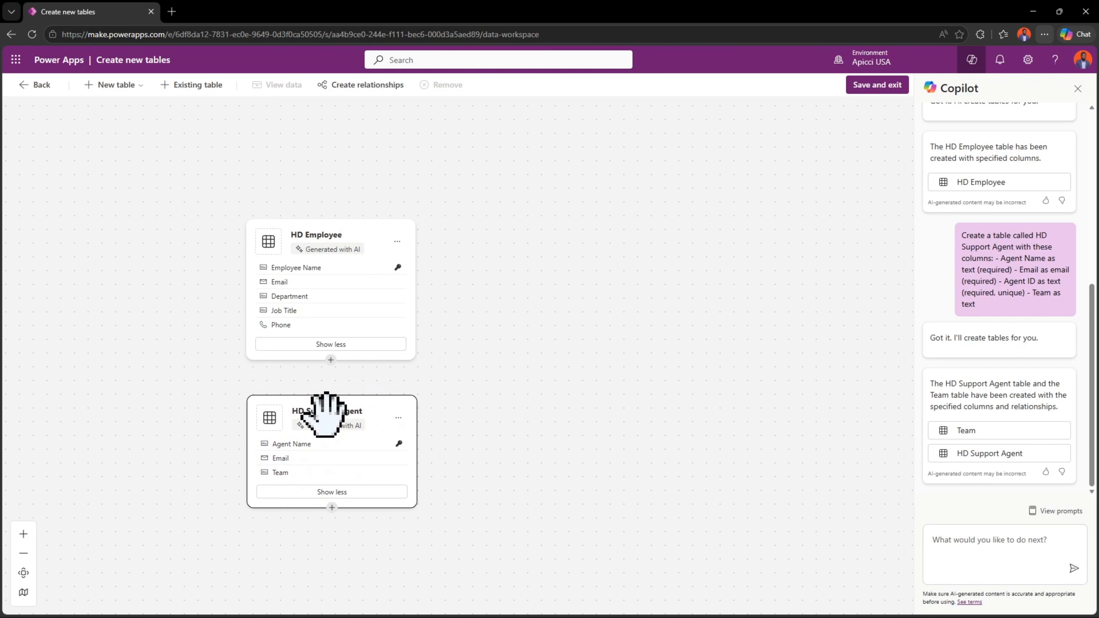
{"action": "left_click", "coordinate": [508, 347]}
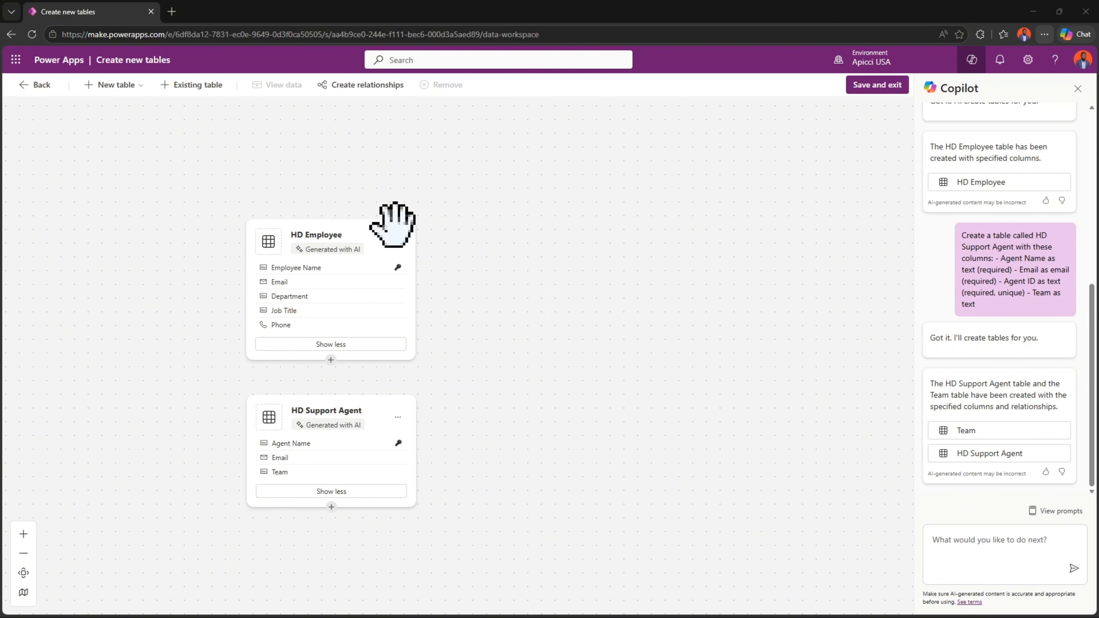
- Generate an HD Ticket Category table with Copilot, with required Category Name (text) and Description (multiline text)
{"action": "left_click", "coordinate": [116, 89]}
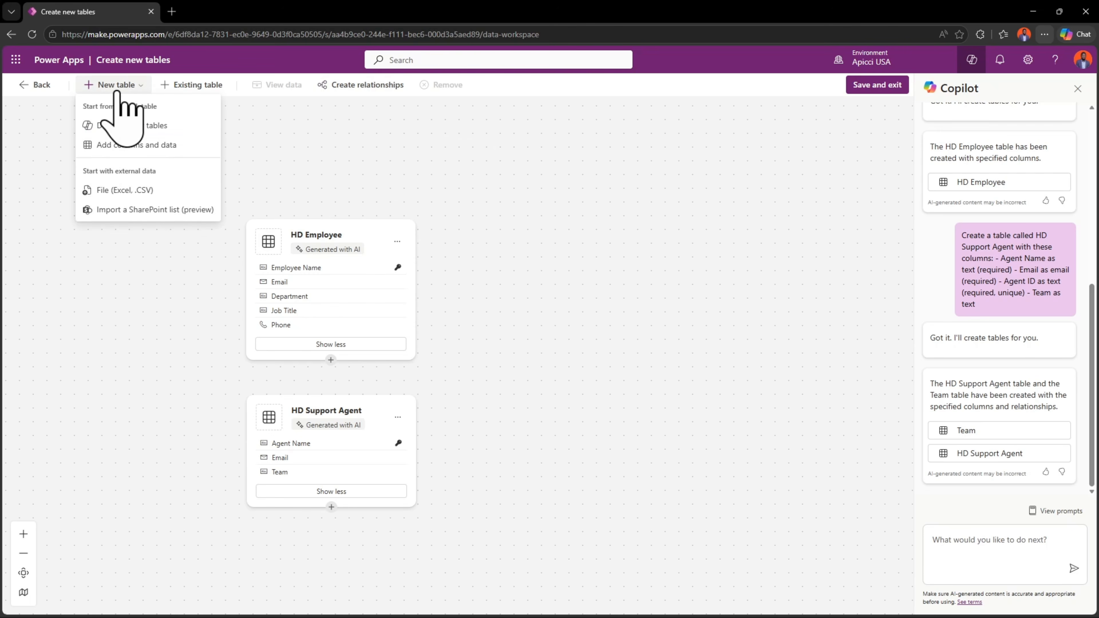
{"action": "left_click", "coordinate": [103, 126]}
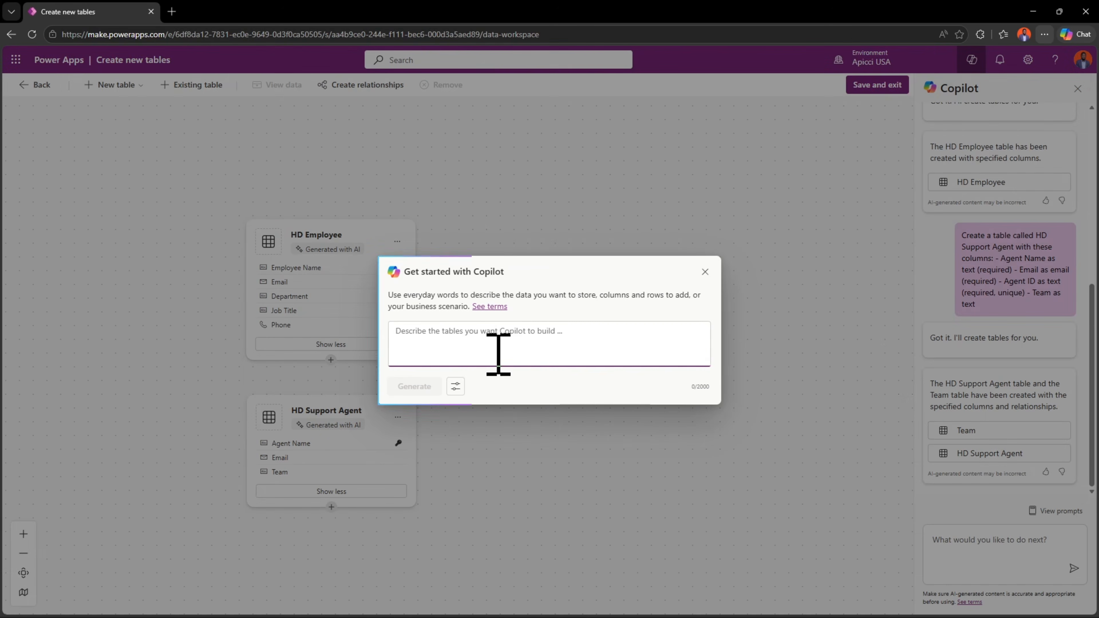
{"action": "type", "text": "Create a table called HD Ticket Category with these columns: - Category Name as text (required) - Description as multiline text"}
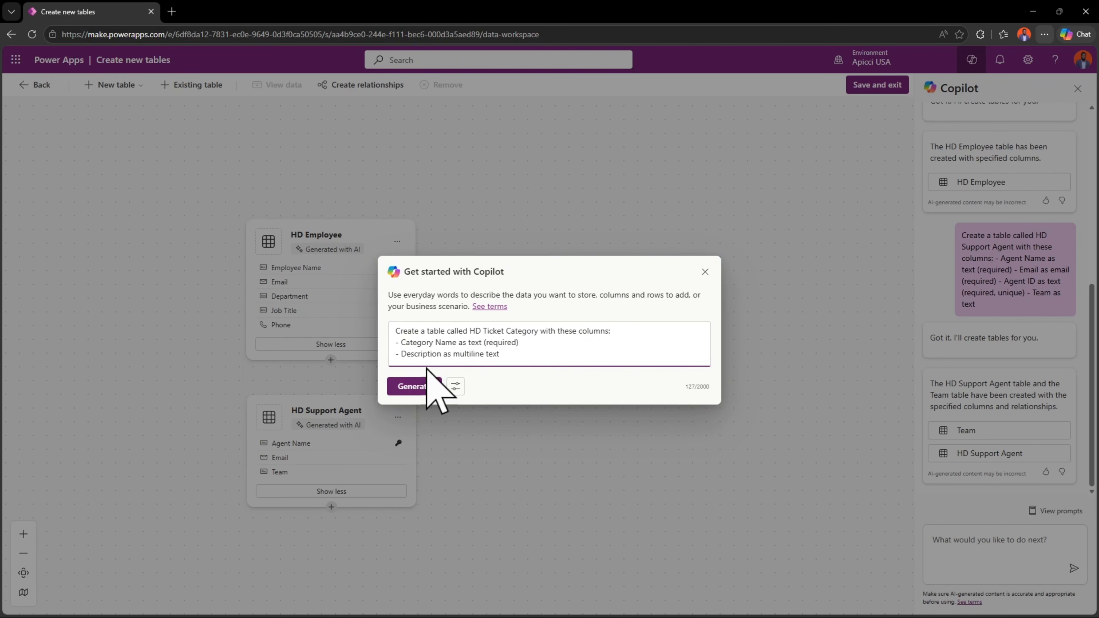
{"action": "left_click", "coordinate": [417, 386]}
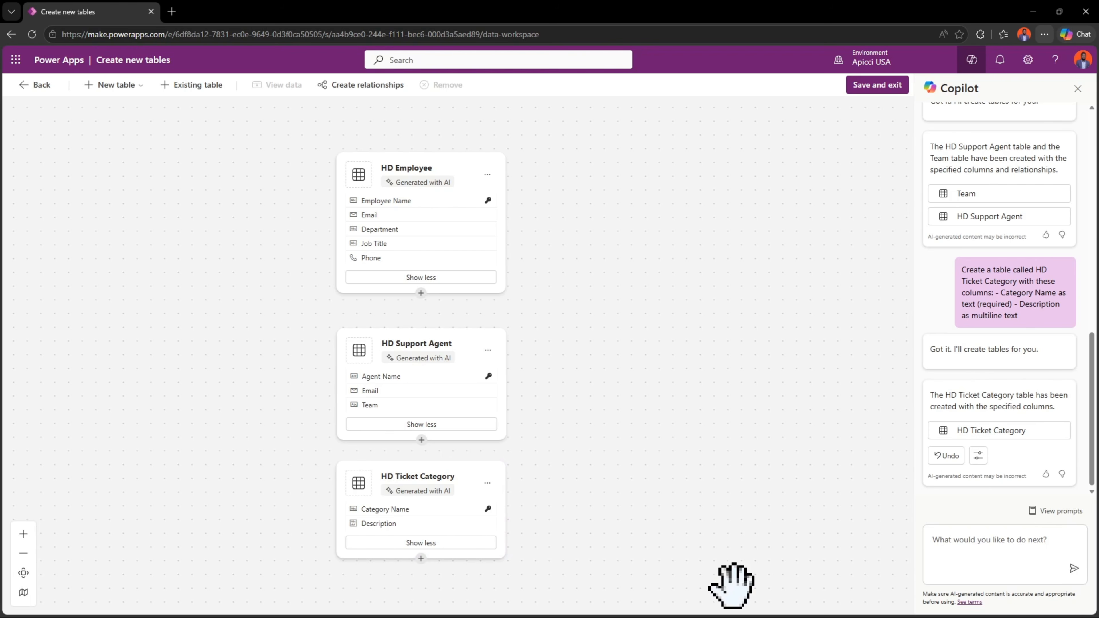
{"action": "left_click_drag", "start_coordinate": [441, 358], "coordinate": [442, 357]}
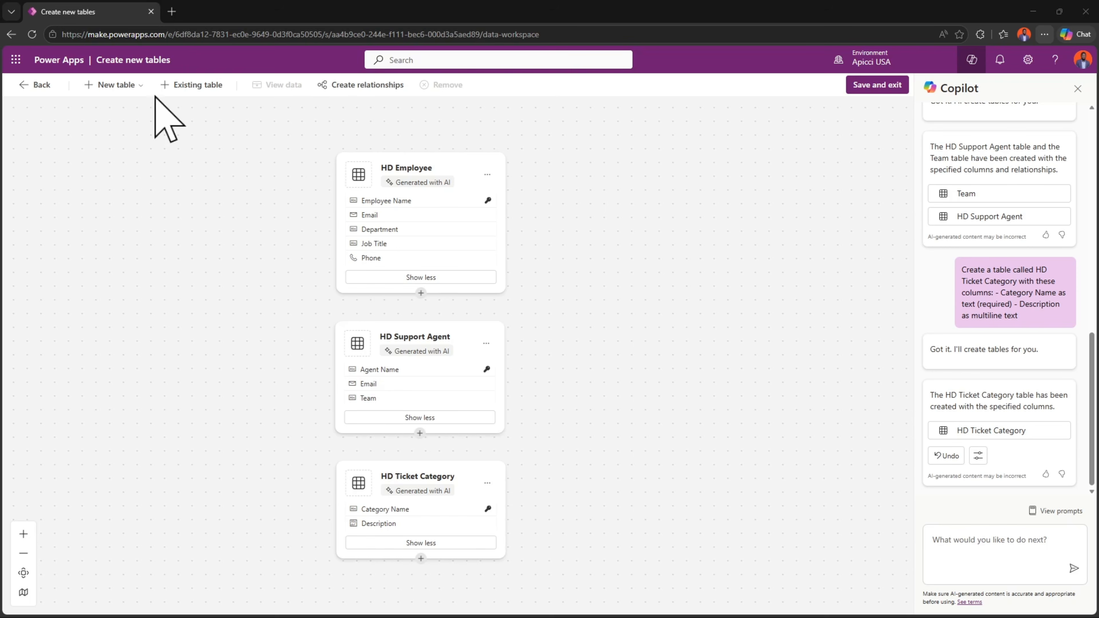
- Describe a new HD Ticket table to Copilot with Title, Description, Status, Priority, Source, Created On, Resolved On, Requester, Assigned To and Category columns
{"action": "left_click", "coordinate": [117, 85]}
{"action": "left_click", "coordinate": [121, 124]}
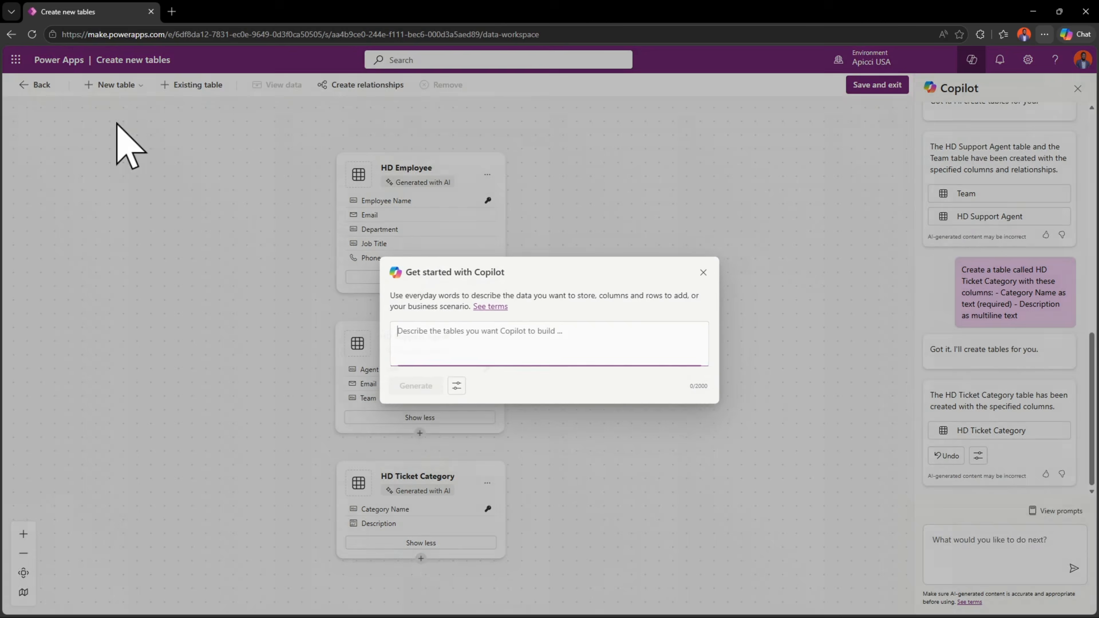
{"action": "key", "text": "ctrl+v"}
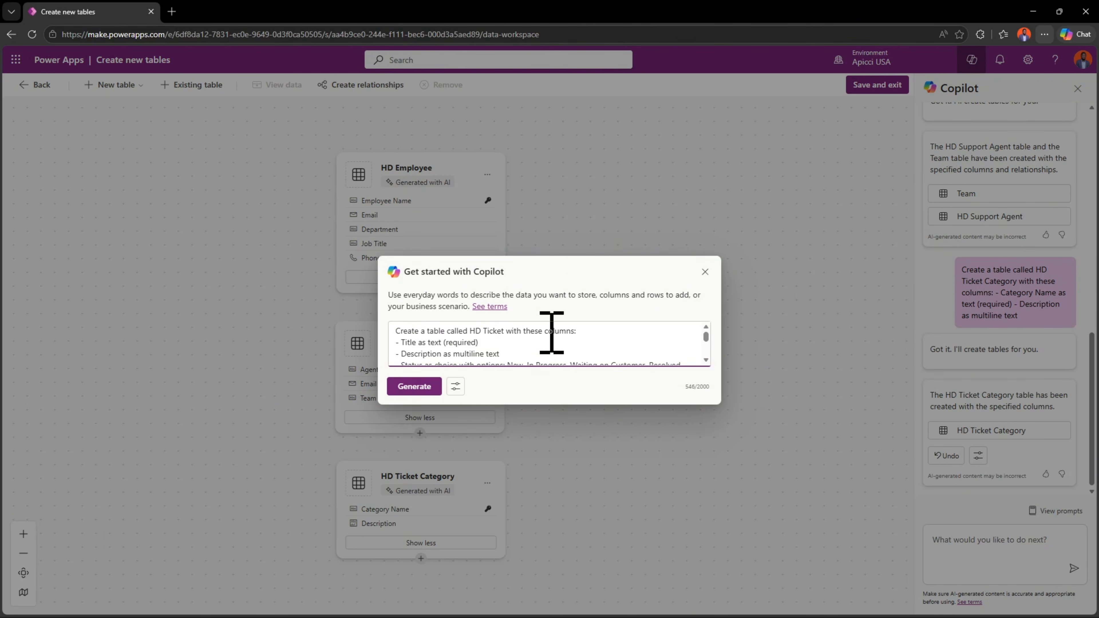
{"action": "scroll", "coordinate": [551, 332], "scroll_direction": "down", "scroll_amount": 1}
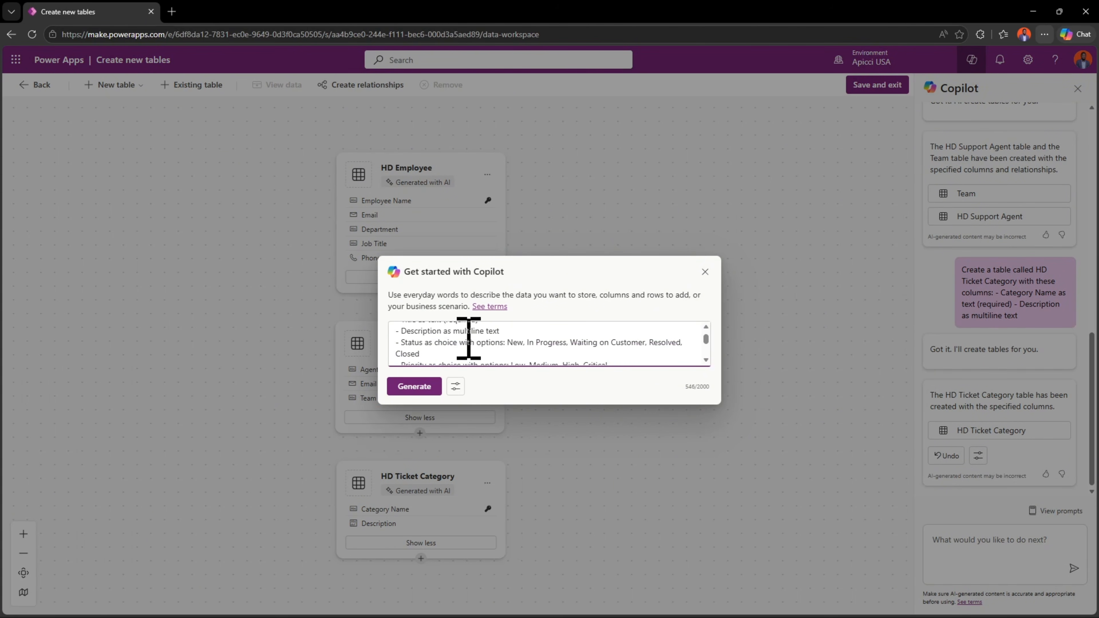
{"action": "double_click", "coordinate": [485, 331]}
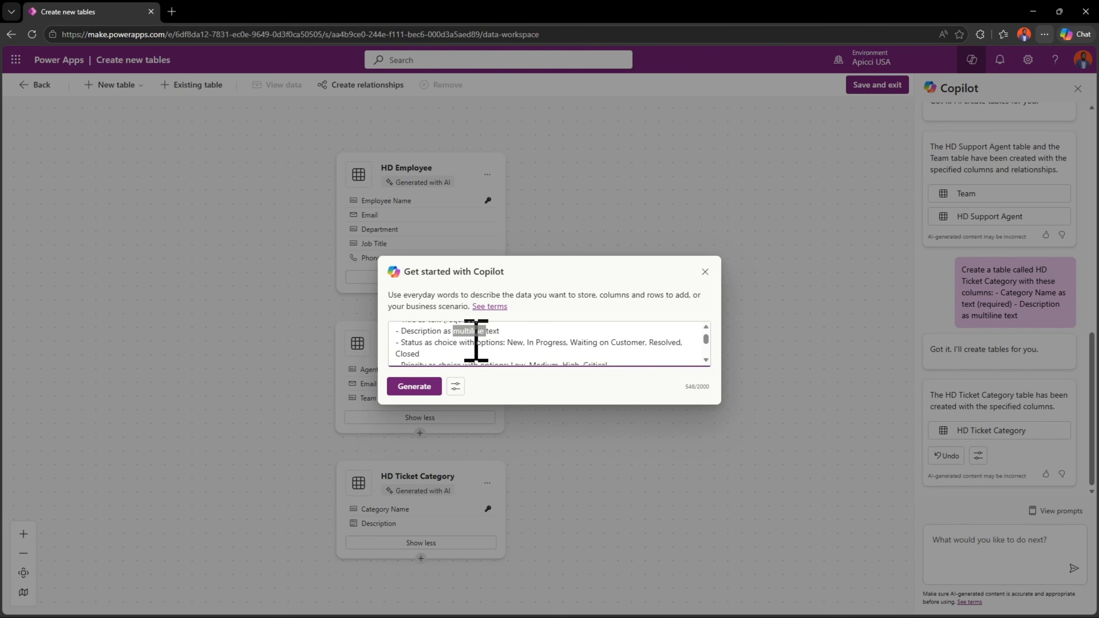
{"action": "scroll", "coordinate": [476, 340], "scroll_direction": "down", "scroll_amount": 1}
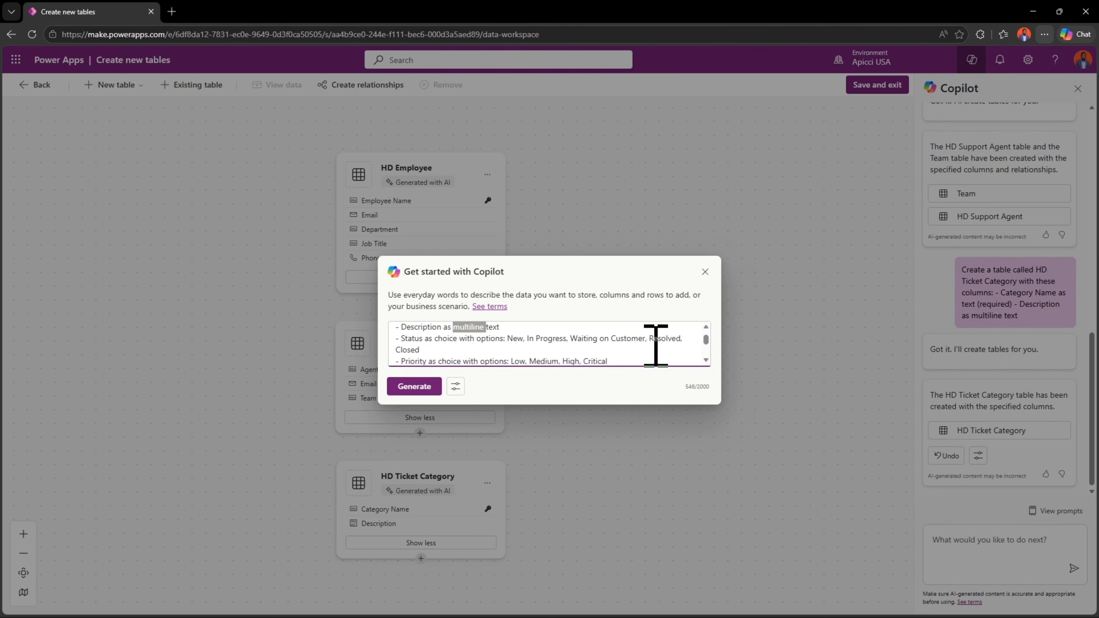
{"action": "scroll", "coordinate": [532, 355], "scroll_direction": "down", "scroll_amount": 1}
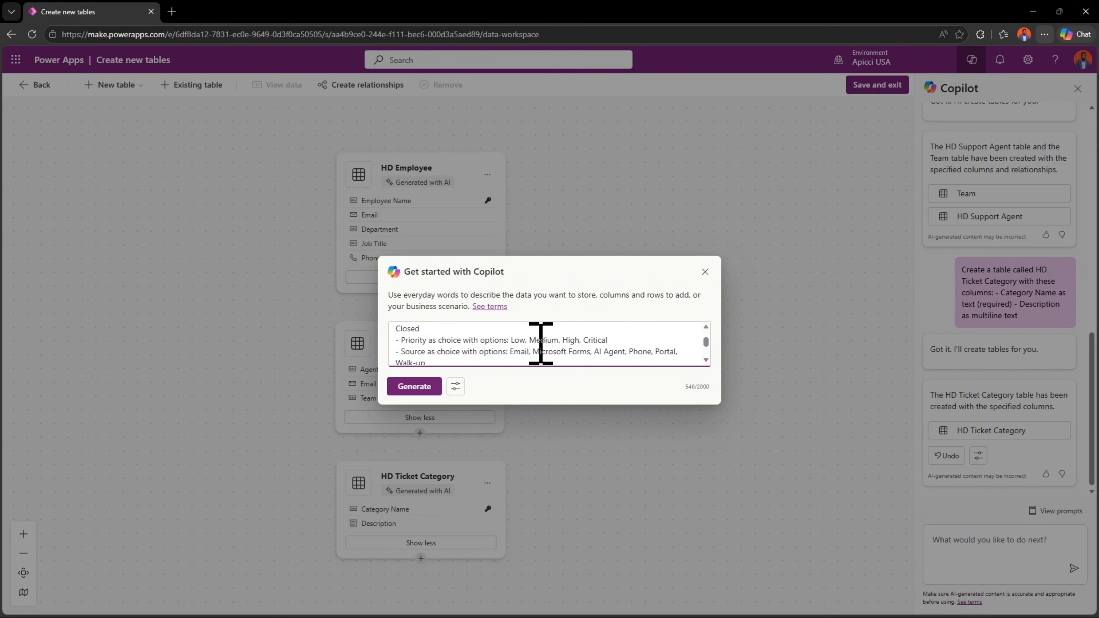
{"action": "scroll", "coordinate": [539, 346], "scroll_direction": "down", "scroll_amount": 1}
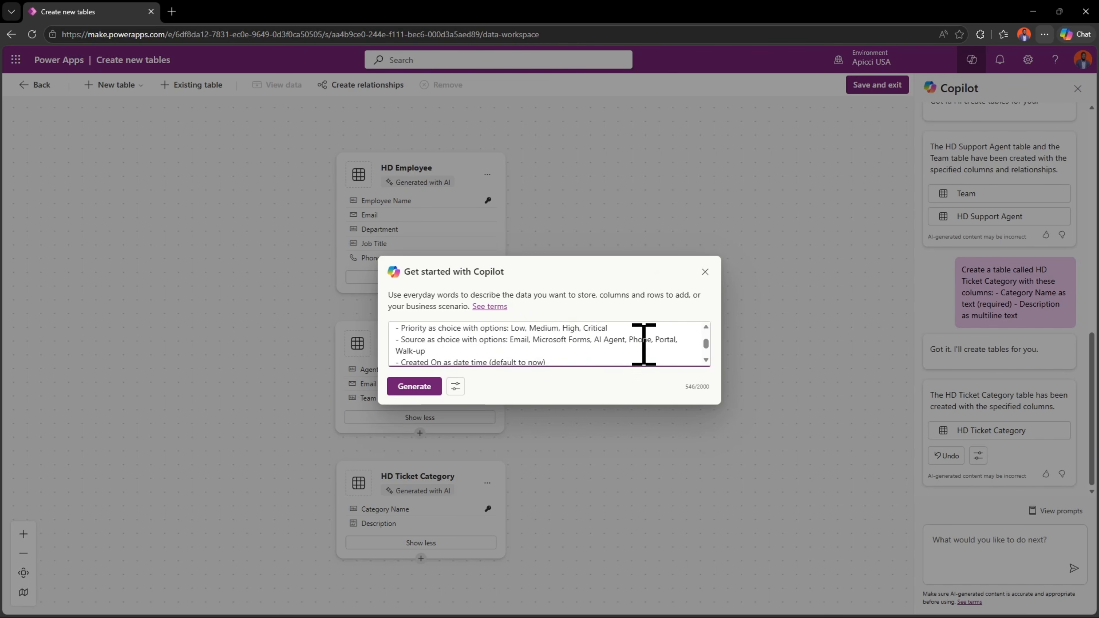
{"action": "scroll", "coordinate": [490, 359], "scroll_direction": "down", "scroll_amount": 1}
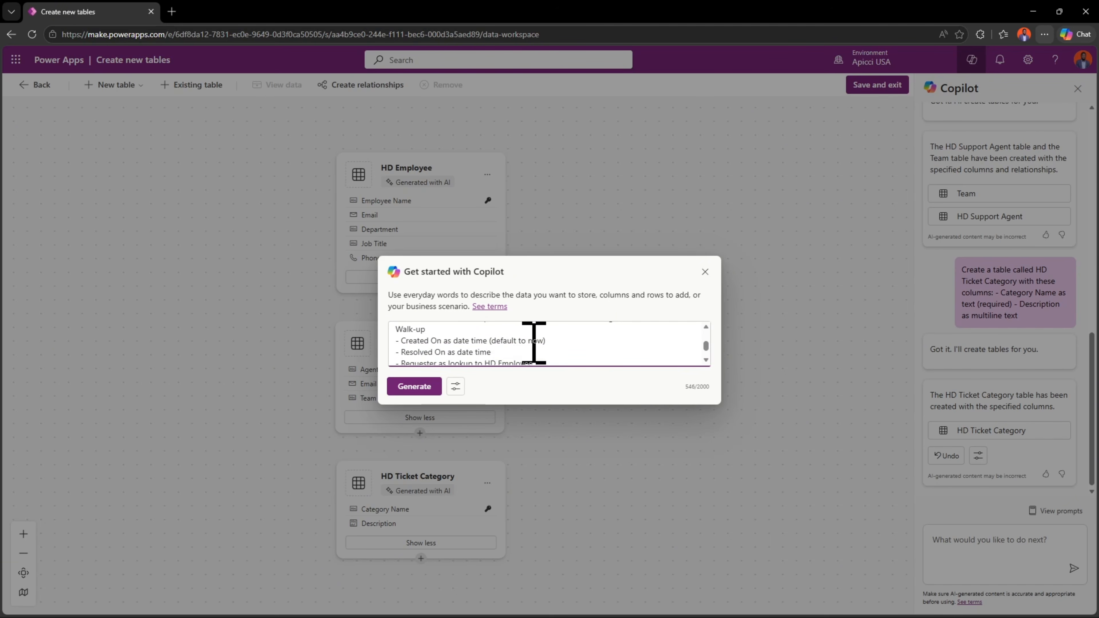
- Delete the Created On date time line from the HD Ticket prompt
{"action": "left_click_drag", "start_coordinate": [569, 342], "coordinate": [436, 342]}
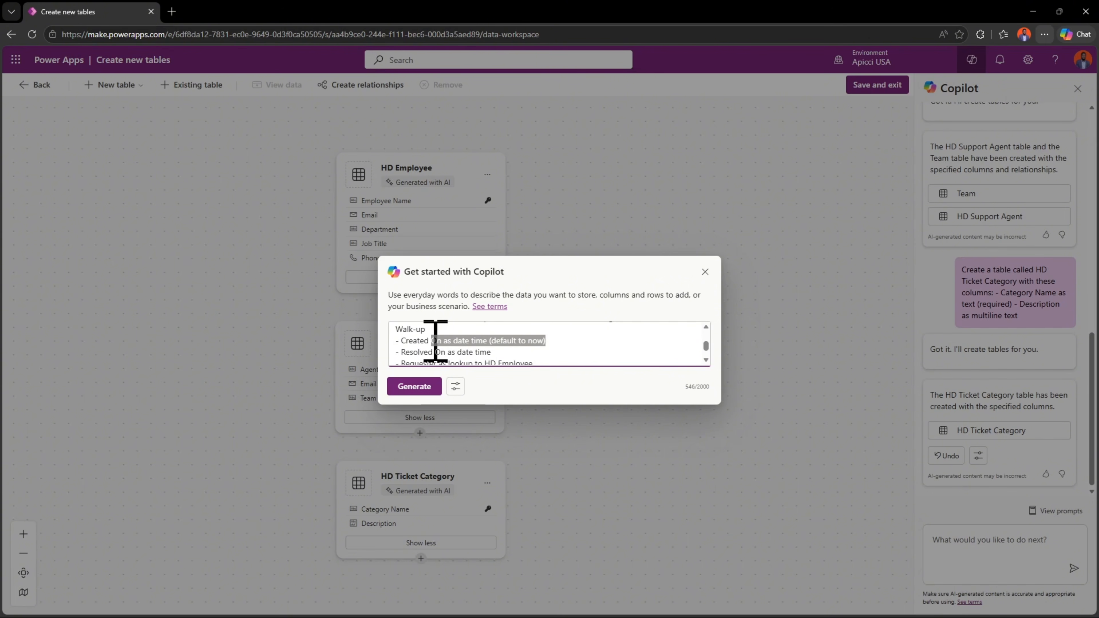
{"action": "key", "text": "BackSpace"}
{"action": "key", "text": "BackSpace"}
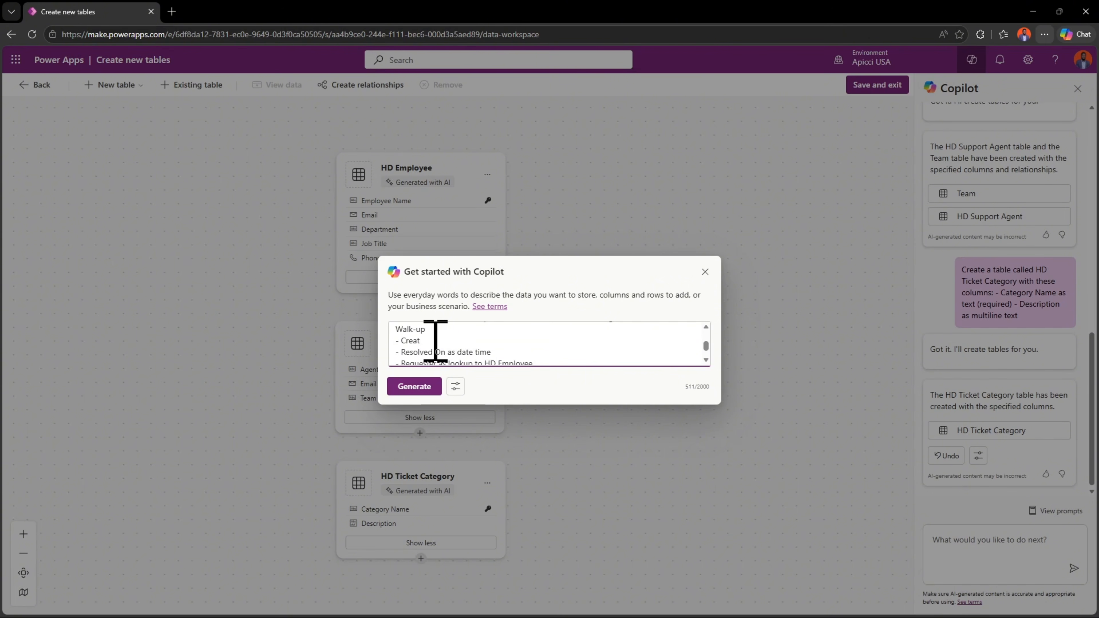
{"action": "key", "text": "BackSpace"}
{"action": "key", "text": "BackSpace"}
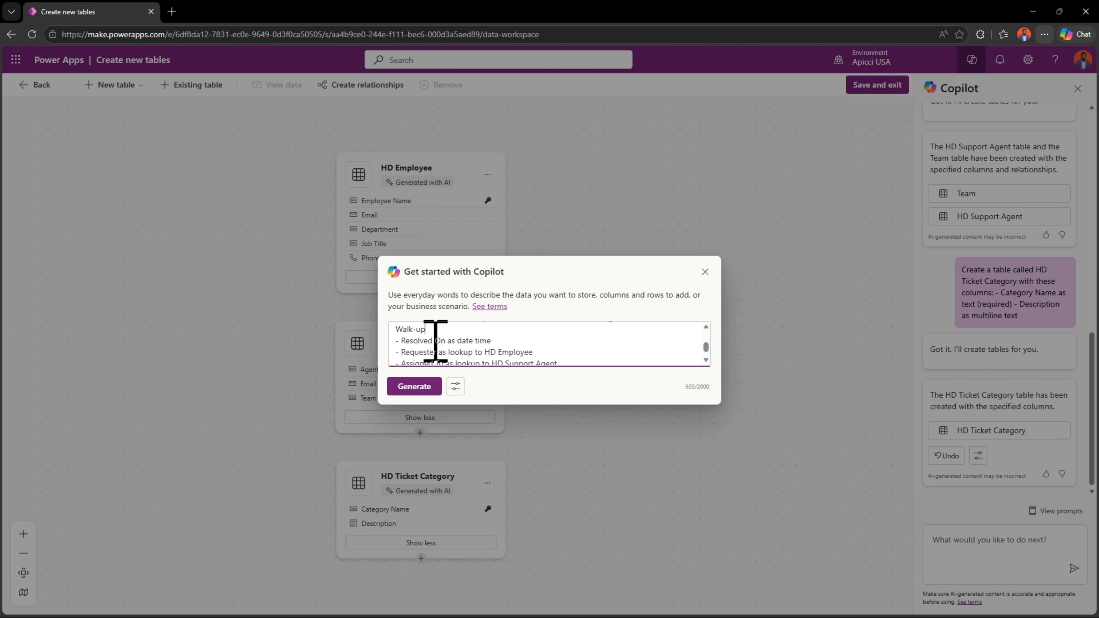
- Check the Requester, Assigned To and Category lookup lines in the prompt and generate the HD Ticket table
{"action": "scroll", "coordinate": [435, 340], "scroll_direction": "down", "scroll_amount": 1}
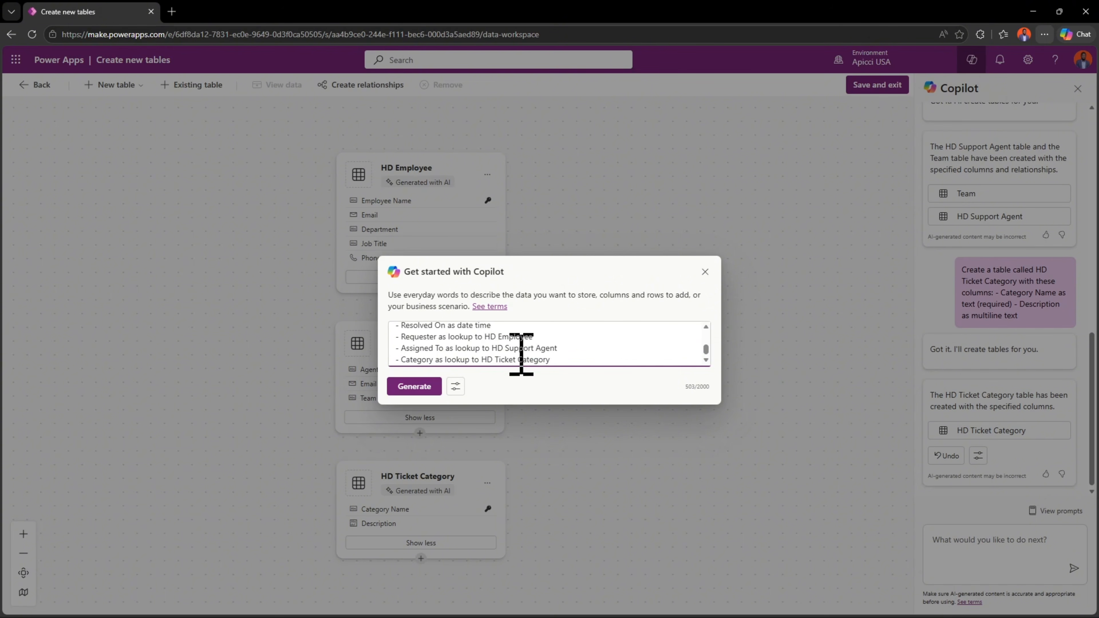
{"action": "scroll", "coordinate": [454, 355], "scroll_direction": "down", "scroll_amount": 1}
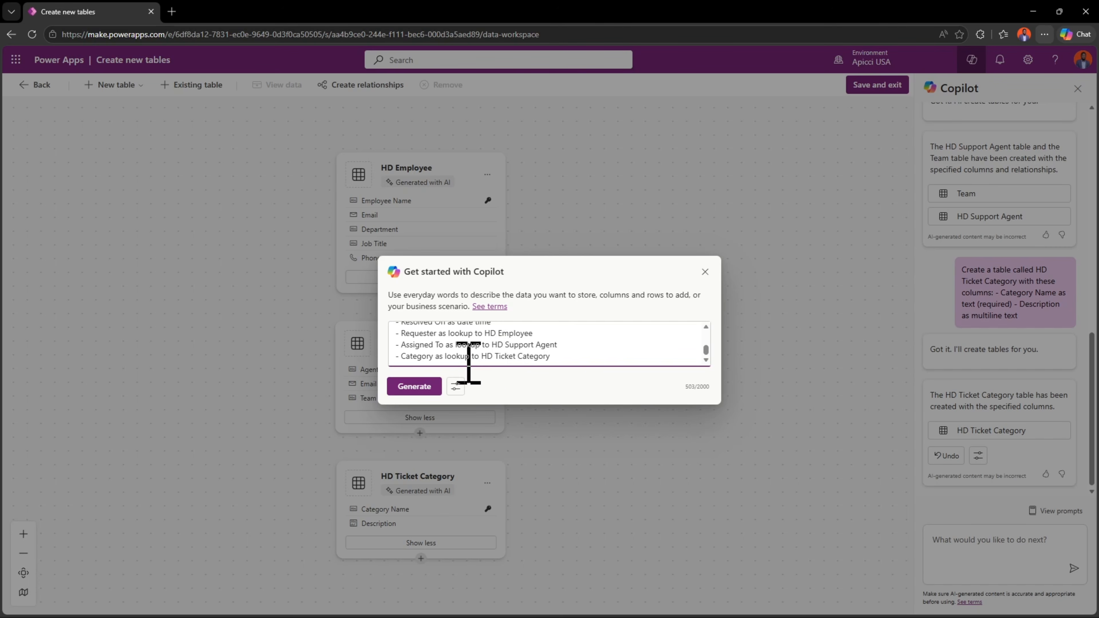
{"action": "left_click", "coordinate": [402, 386]}
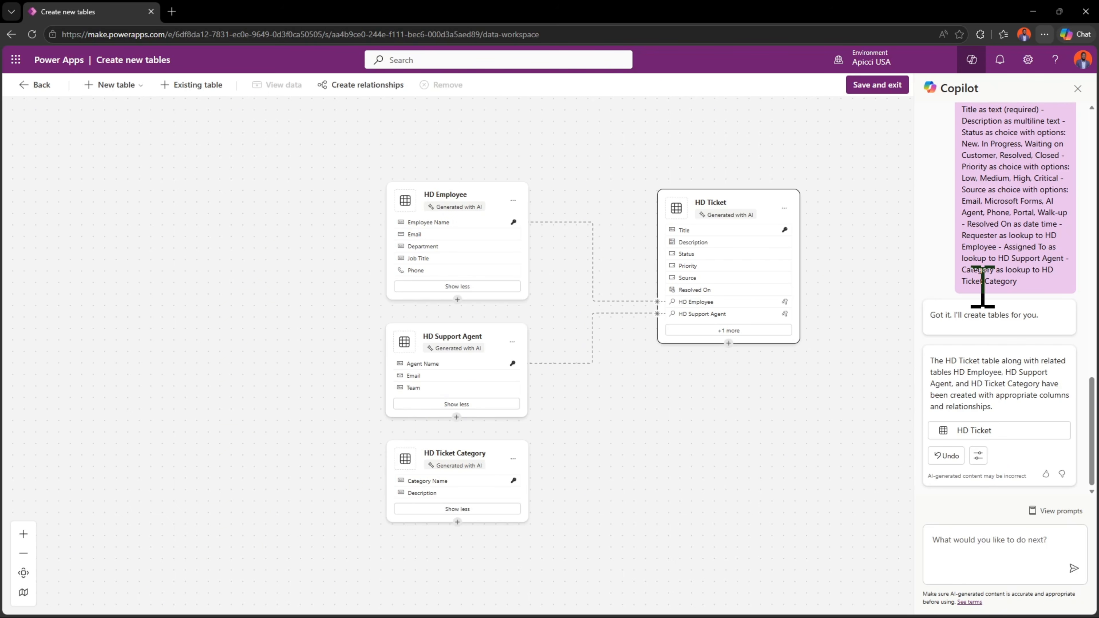
{"action": "scroll", "coordinate": [1002, 279], "scroll_direction": "down", "scroll_amount": 1}
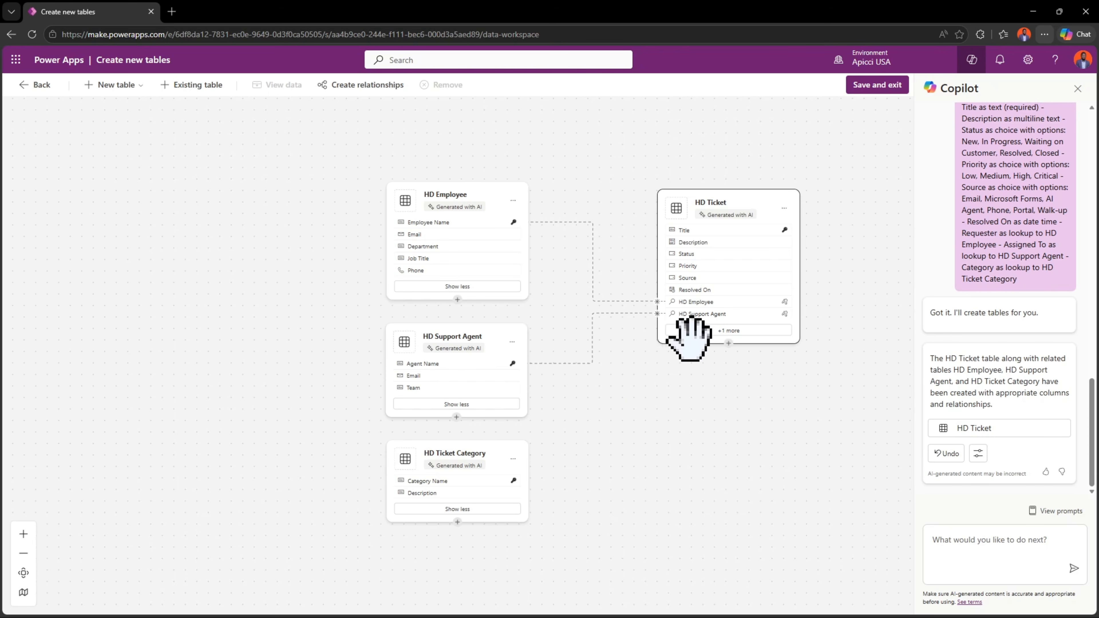
- Show the HD Ticket Category lookup column on the HD Ticket table card
{"action": "left_click", "coordinate": [728, 332]}
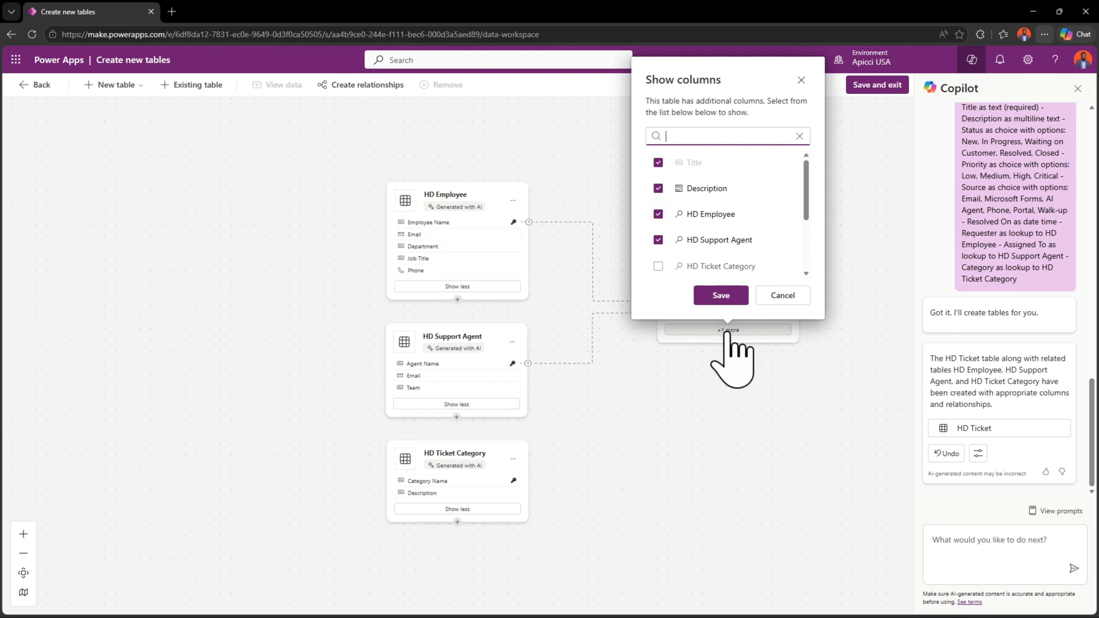
{"action": "left_click", "coordinate": [658, 266]}
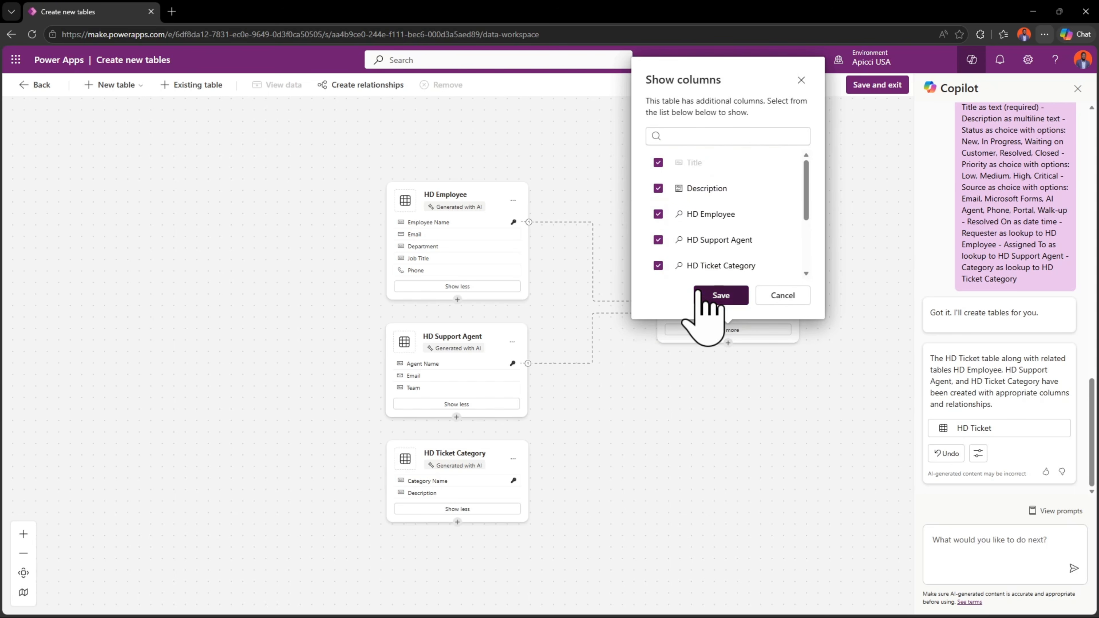
{"action": "left_click", "coordinate": [718, 296]}
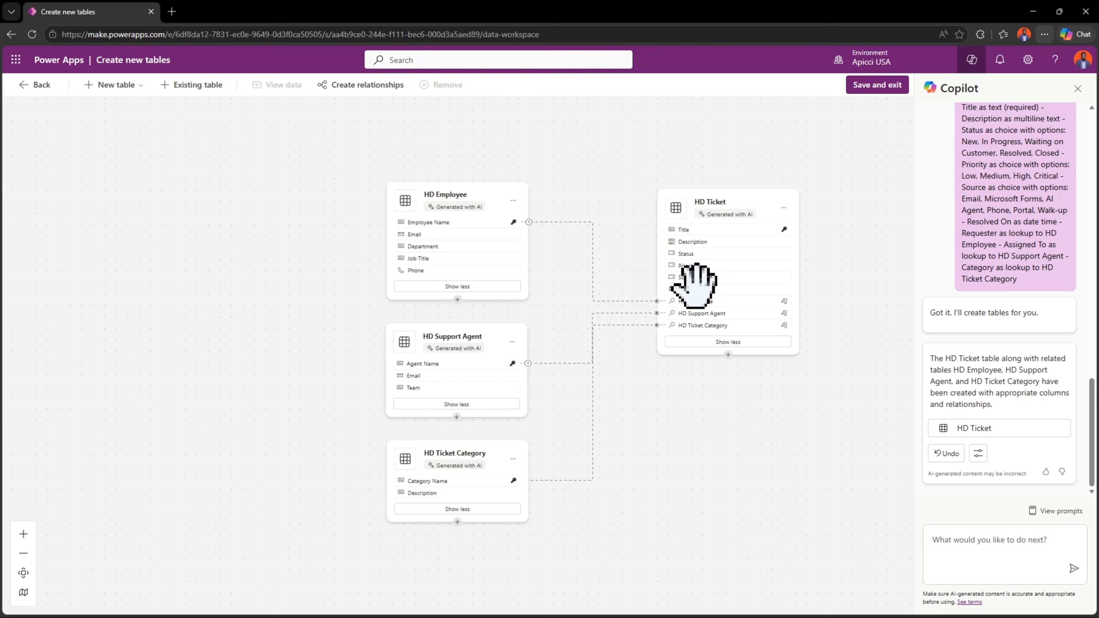
- Hide the HD Ticket Category column on the HD Ticket card and show it again
{"action": "left_click", "coordinate": [710, 342]}
{"action": "left_click", "coordinate": [658, 278]}
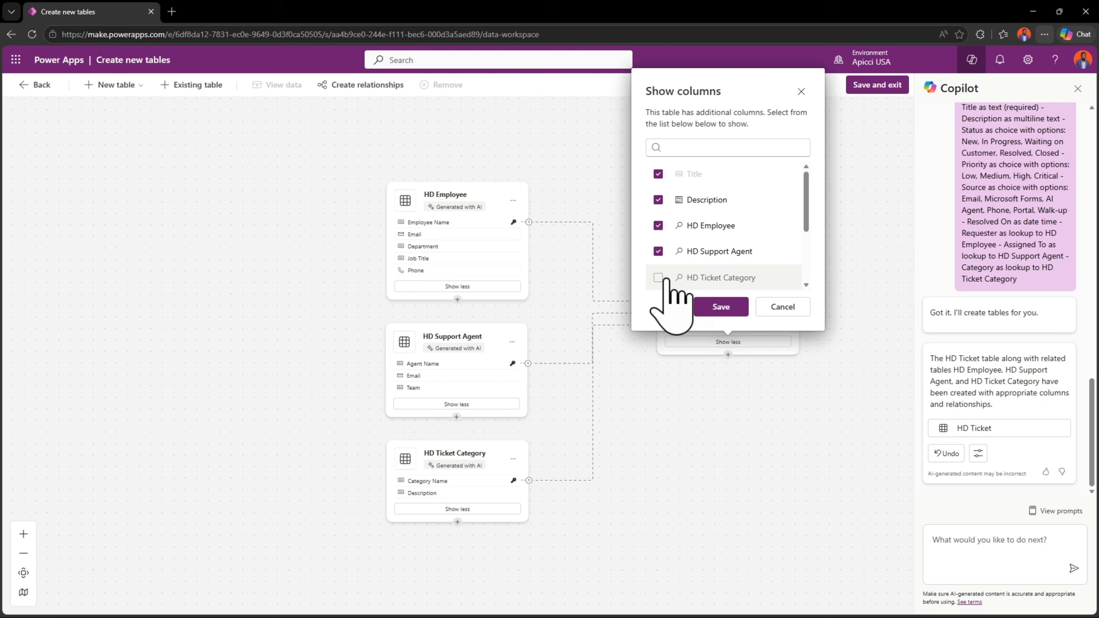
{"action": "left_click", "coordinate": [721, 307]}
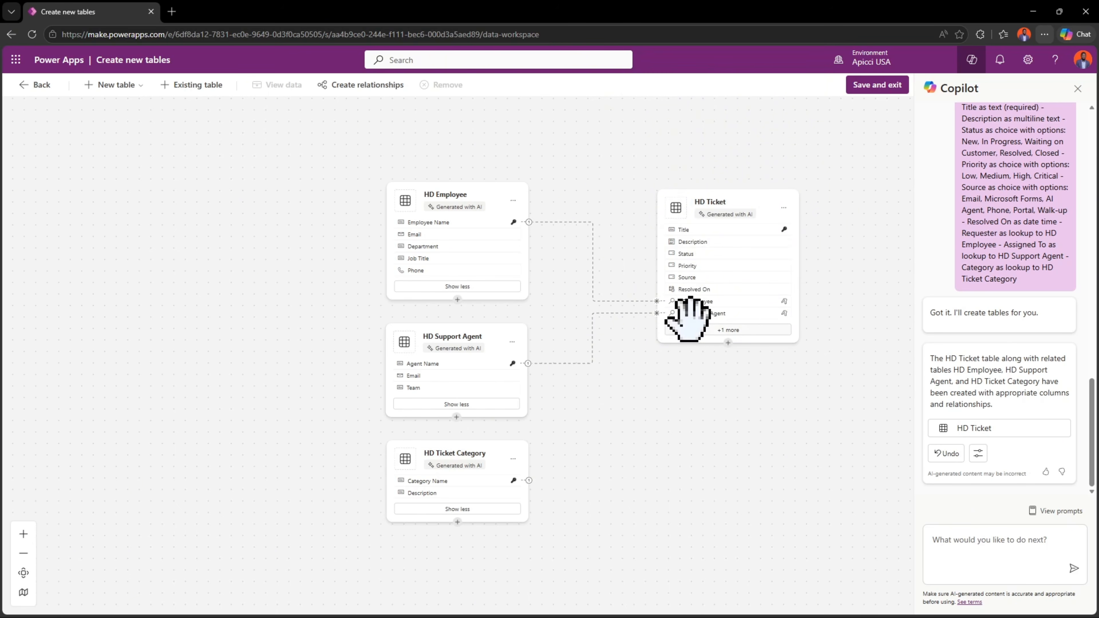
{"action": "left_click", "coordinate": [700, 333]}
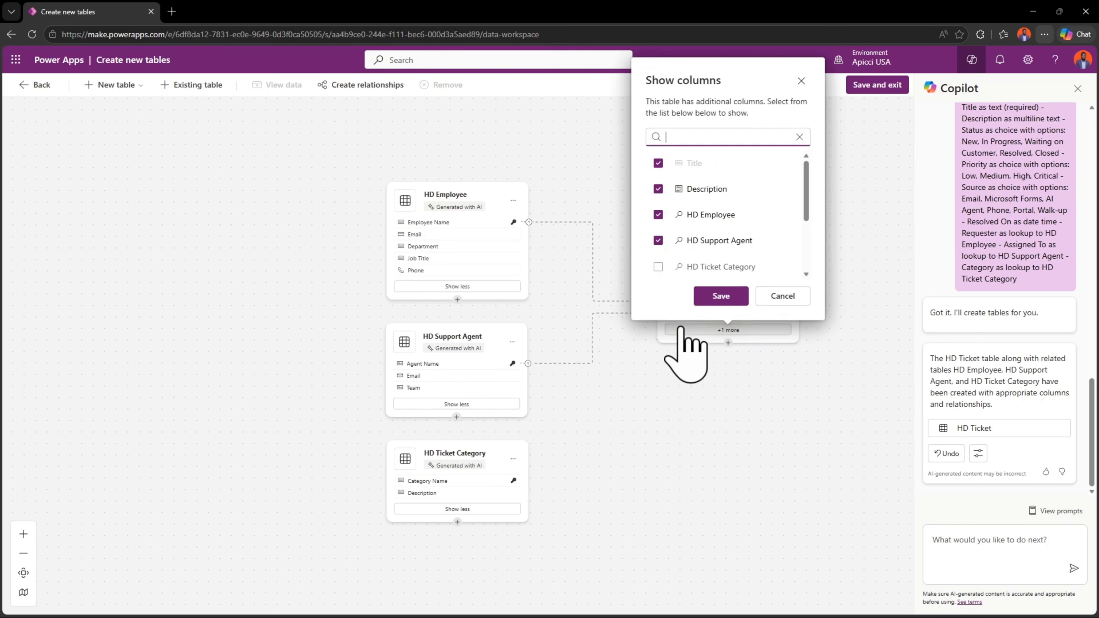
{"action": "left_click", "coordinate": [658, 266]}
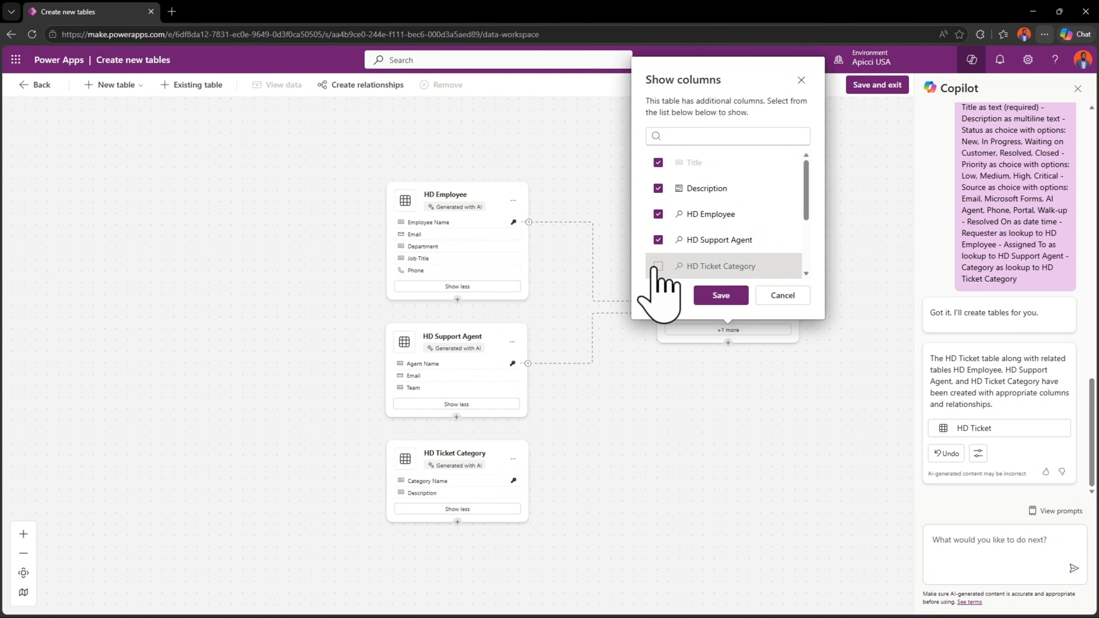
{"action": "left_click", "coordinate": [716, 296]}
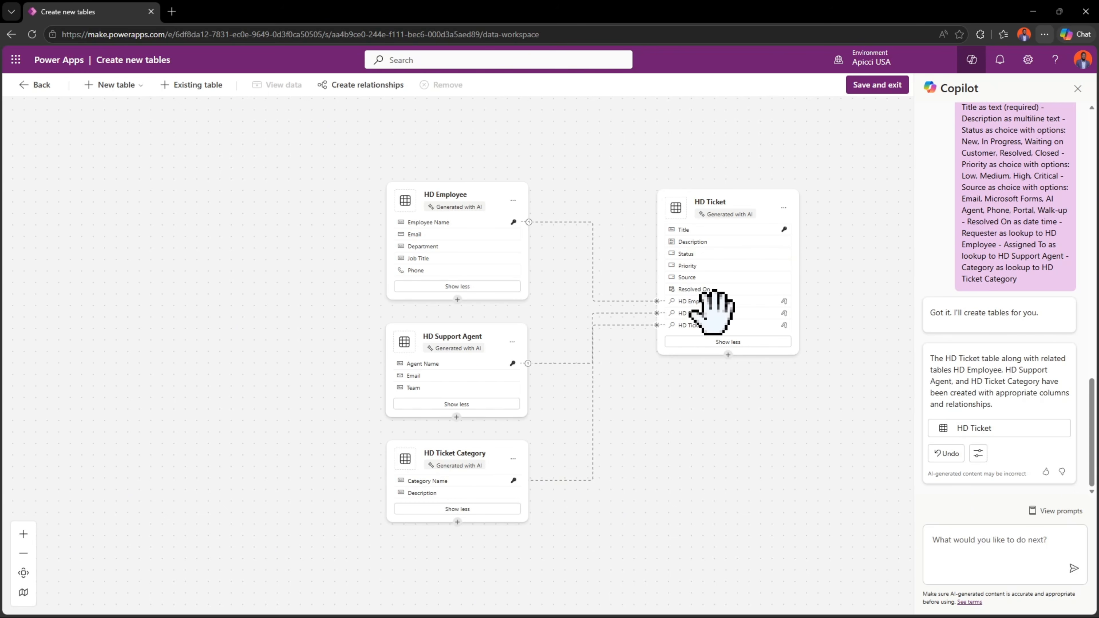
- Move the HD Ticket table lower on the canvas, level with HD Support Agent, and select it
{"action": "left_click_drag", "start_coordinate": [719, 212], "coordinate": [700, 267]}
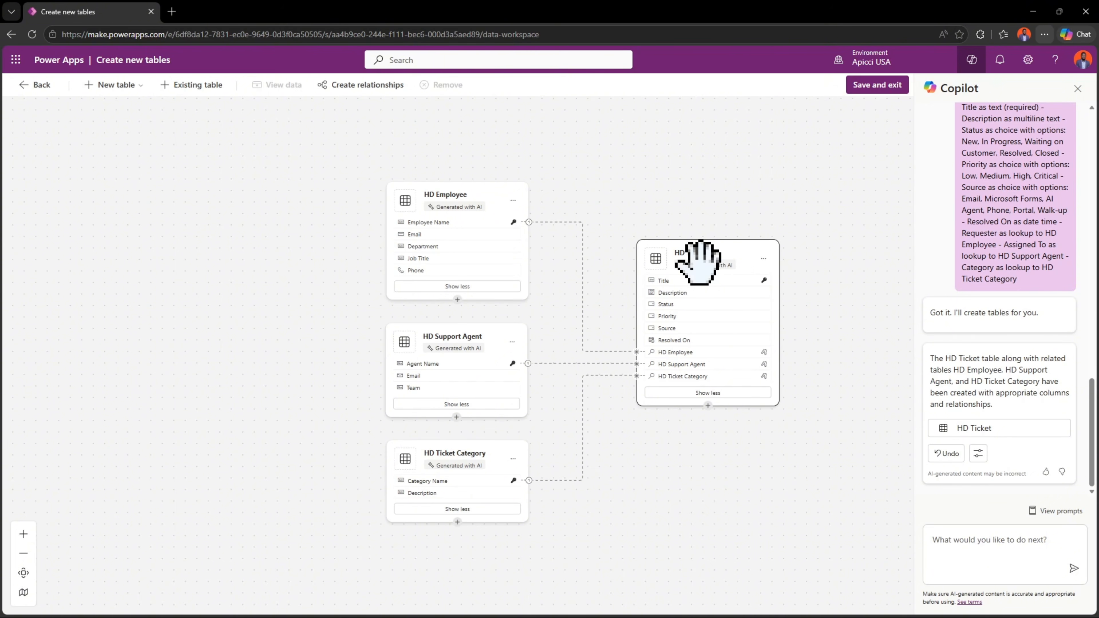
{"action": "left_click", "coordinate": [698, 260]}
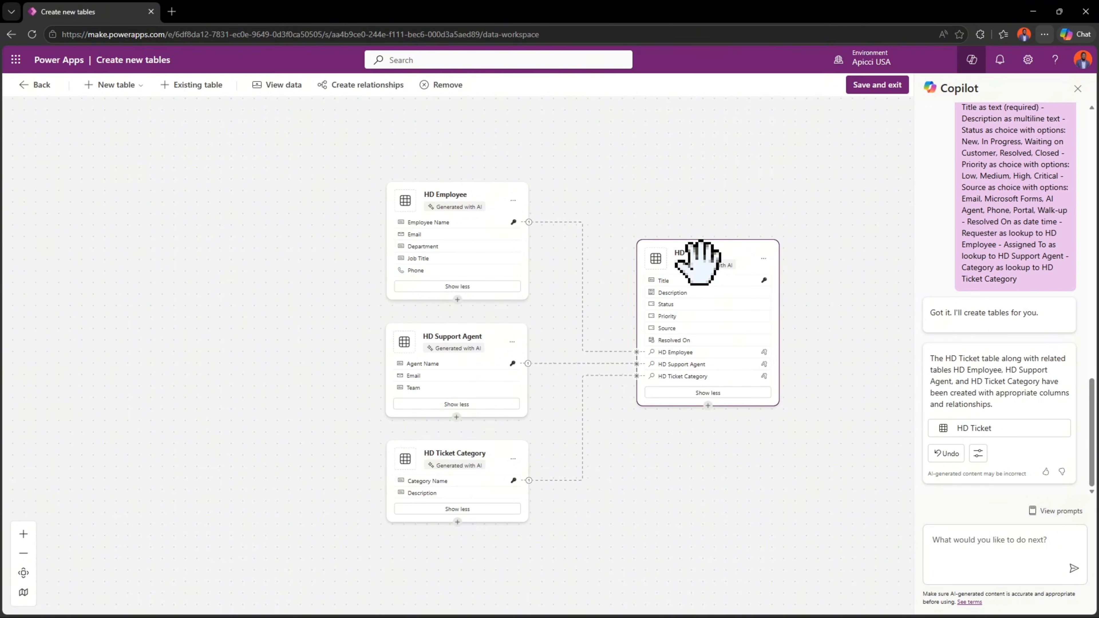
- Examine the HD Ticket table's sample data, including the Status and Priority columns and the available Source choices, and close the data view
{"action": "left_click", "coordinate": [274, 89]}
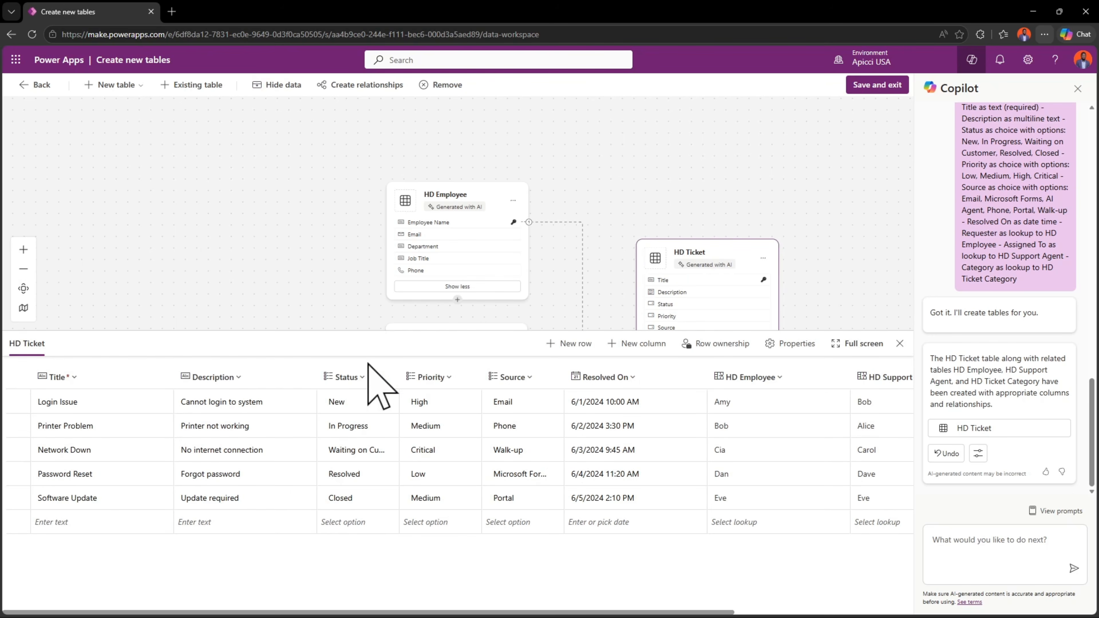
{"action": "left_click", "coordinate": [367, 380]}
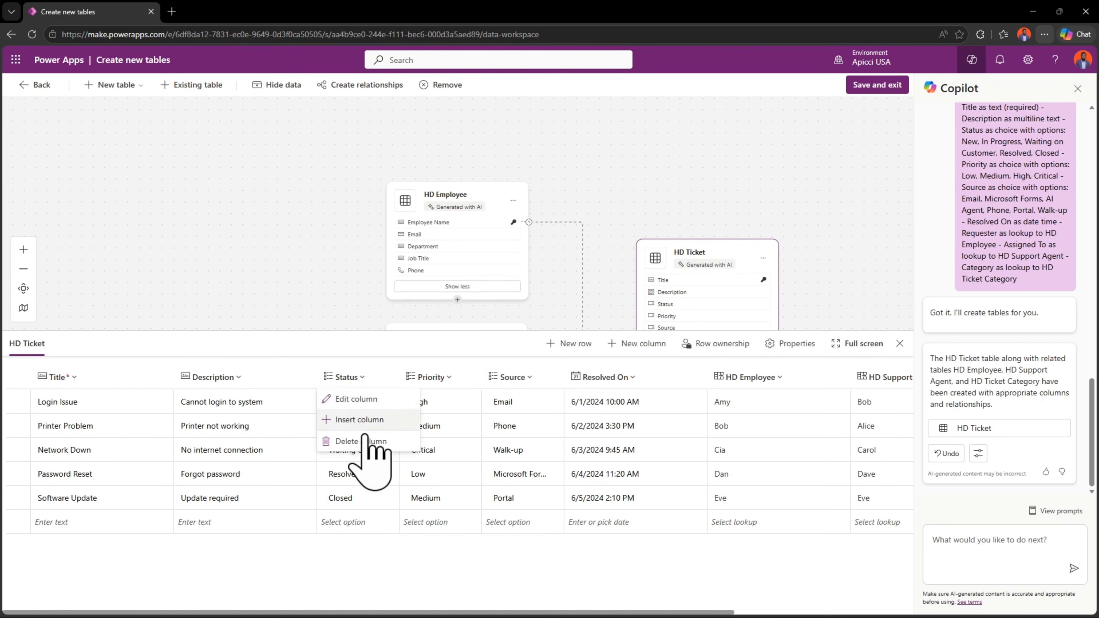
{"action": "left_click", "coordinate": [460, 375]}
{"action": "left_click", "coordinate": [460, 375]}
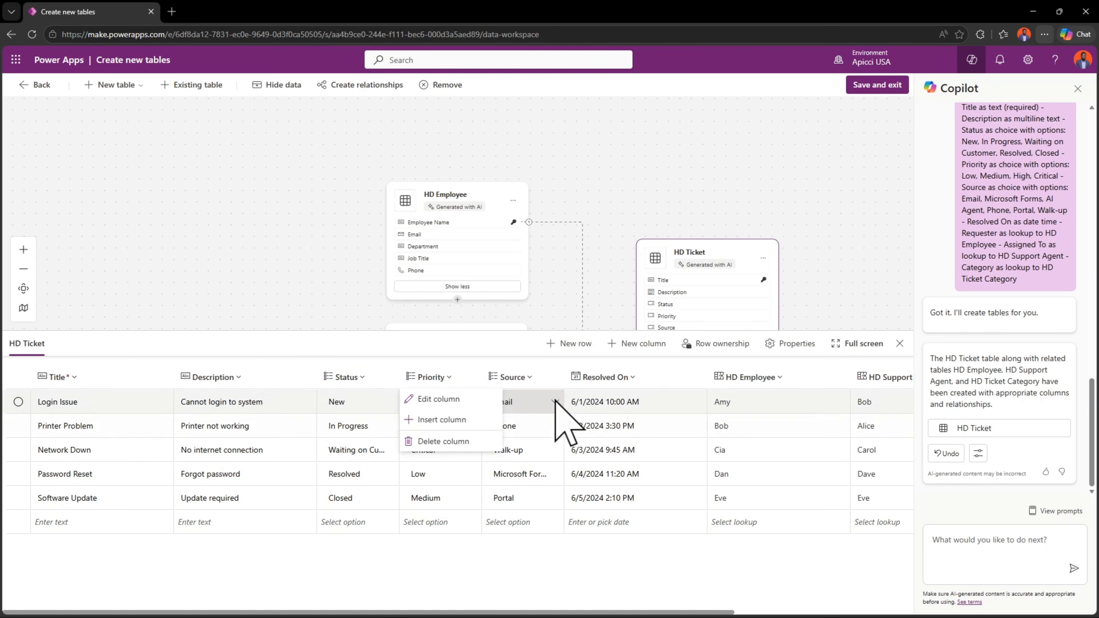
{"action": "left_click", "coordinate": [555, 457]}
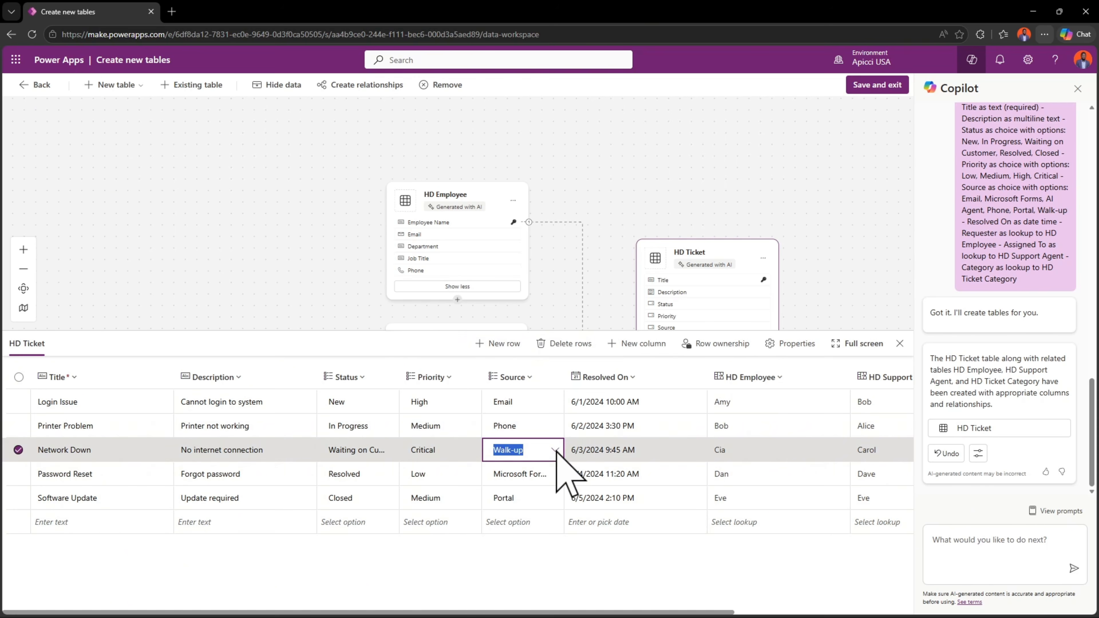
{"action": "left_click", "coordinate": [555, 452]}
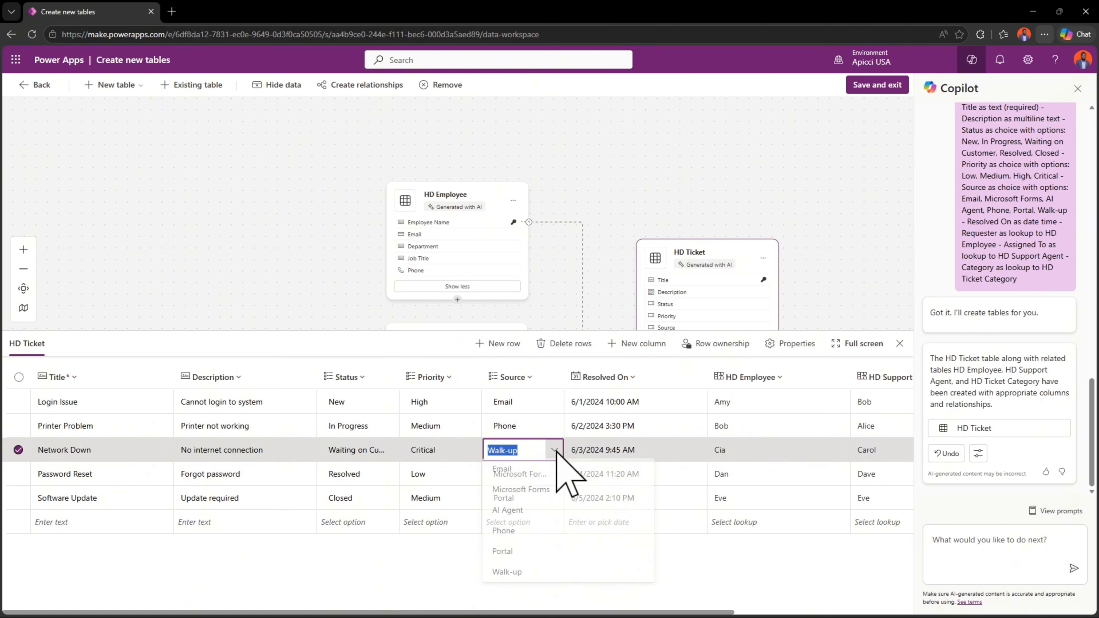
{"action": "left_click", "coordinate": [899, 343]}
{"action": "left_click", "coordinate": [900, 343]}
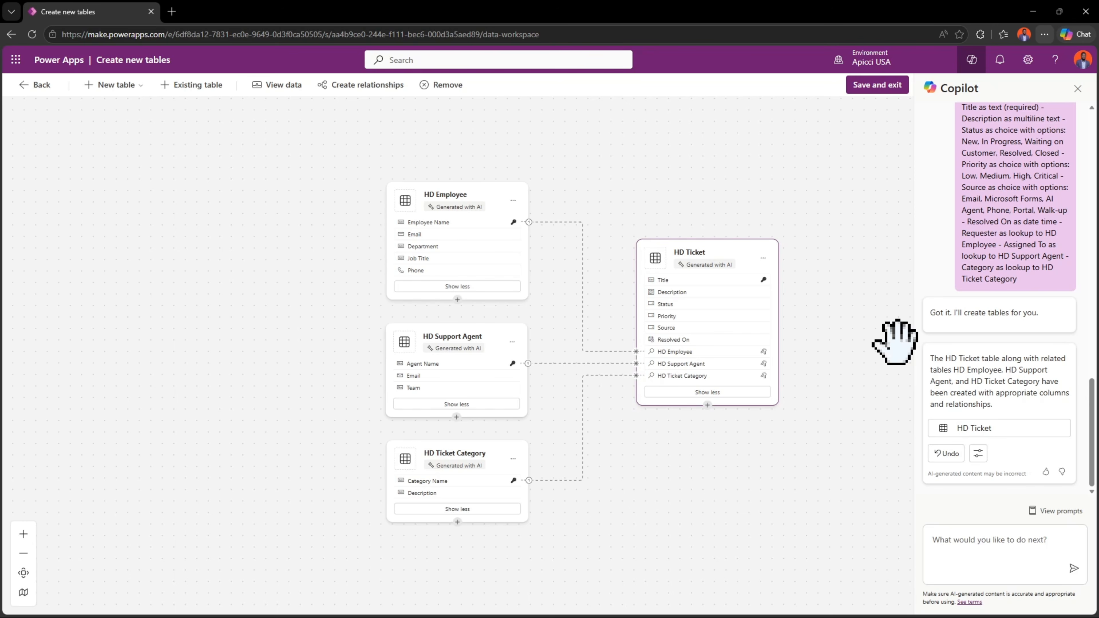
- Save the draft help desk tables and their relationships and exit to the Help Desk System solution
{"action": "left_click", "coordinate": [872, 86]}
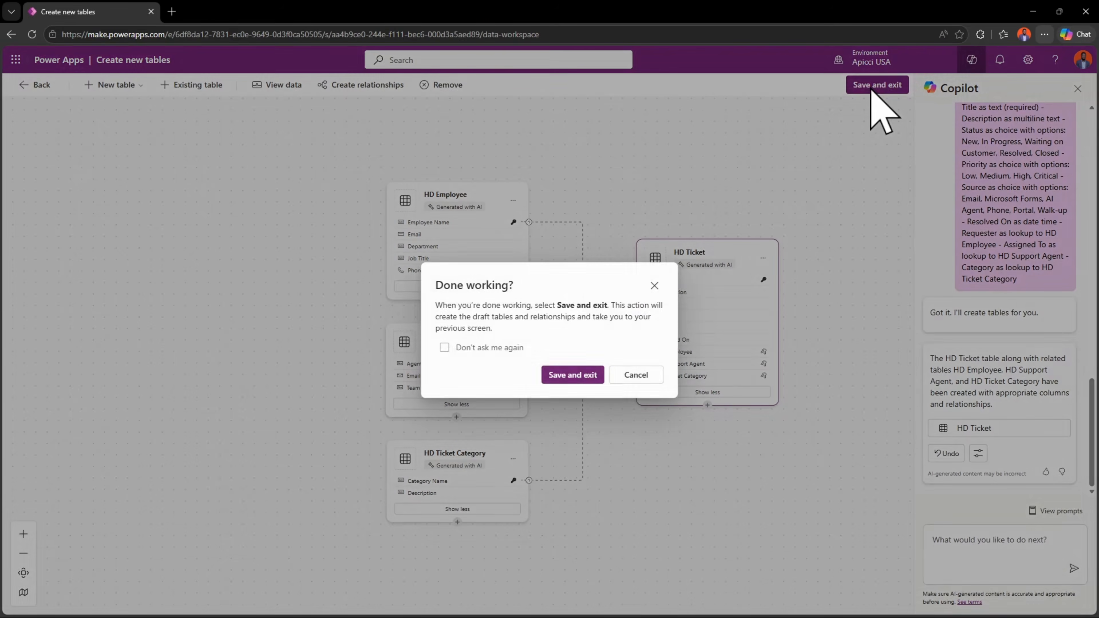
{"action": "left_click", "coordinate": [573, 375]}
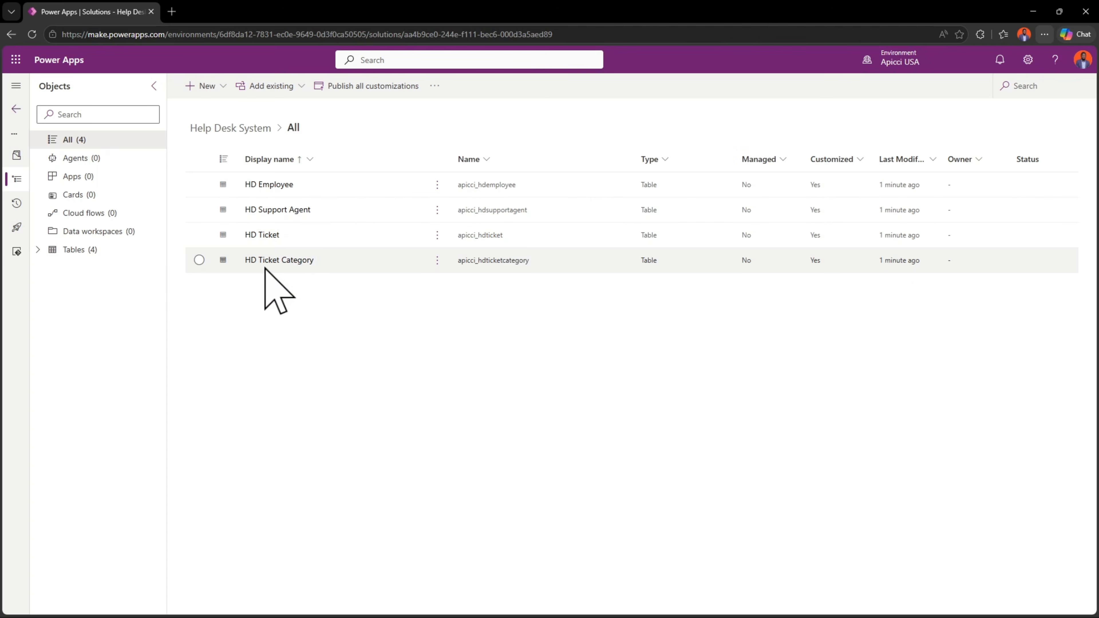
- Open the HD Ticket Category table's Information main form and move the Owner field into the form header
{"action": "left_click", "coordinate": [283, 260]}
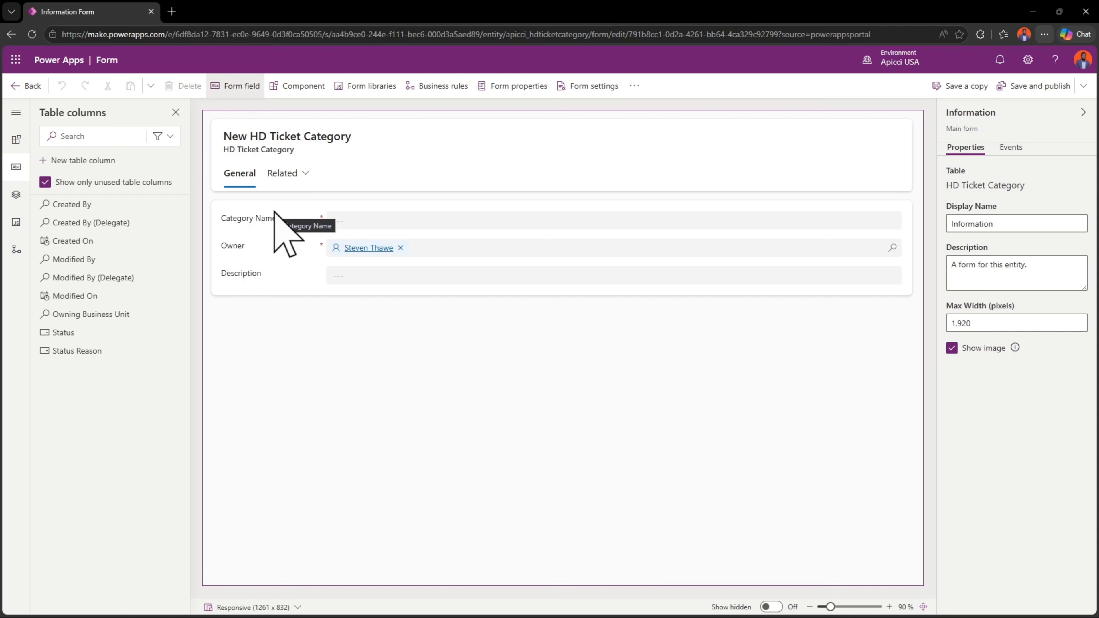
{"action": "left_click", "coordinate": [247, 247]}
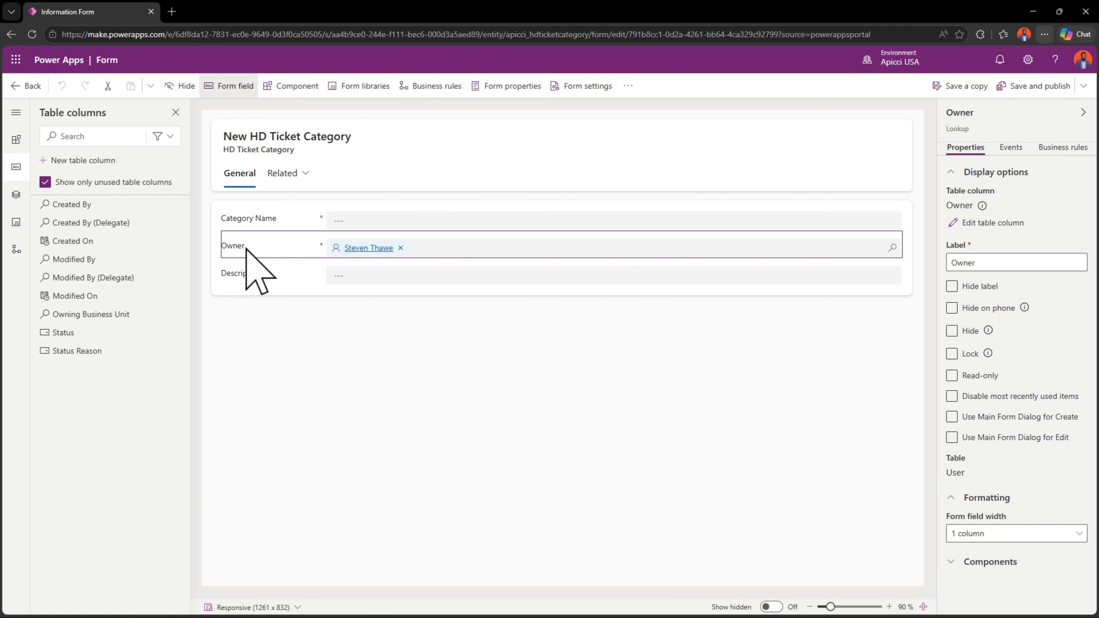
{"action": "left_click", "coordinate": [563, 155]}
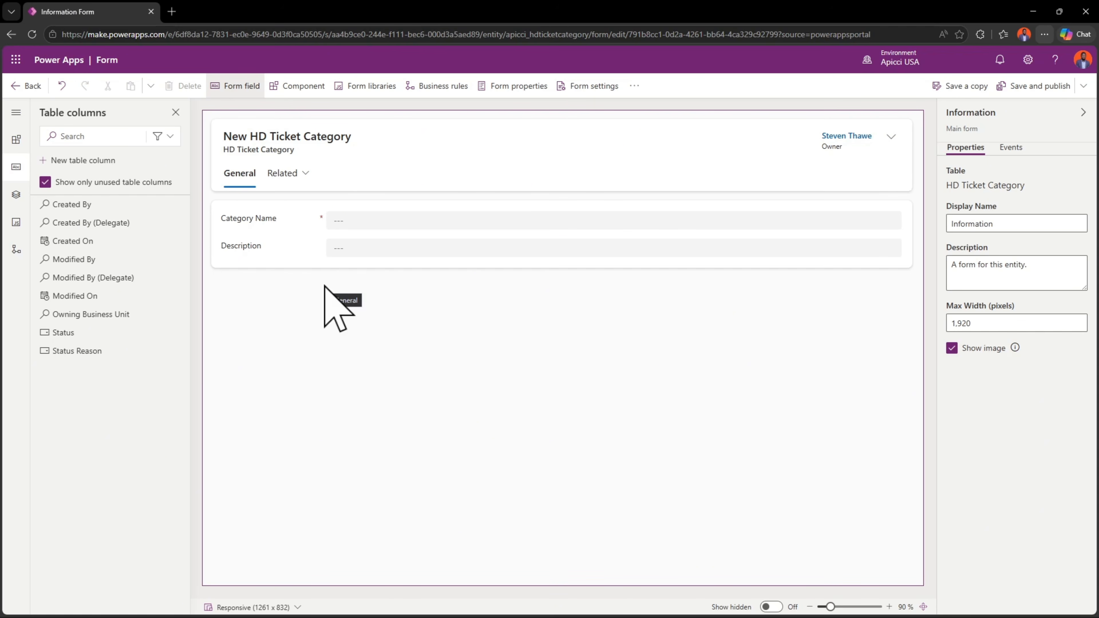
- Add a 1-column section below the Category Name and Description fields on the form
{"action": "left_click", "coordinate": [289, 92]}
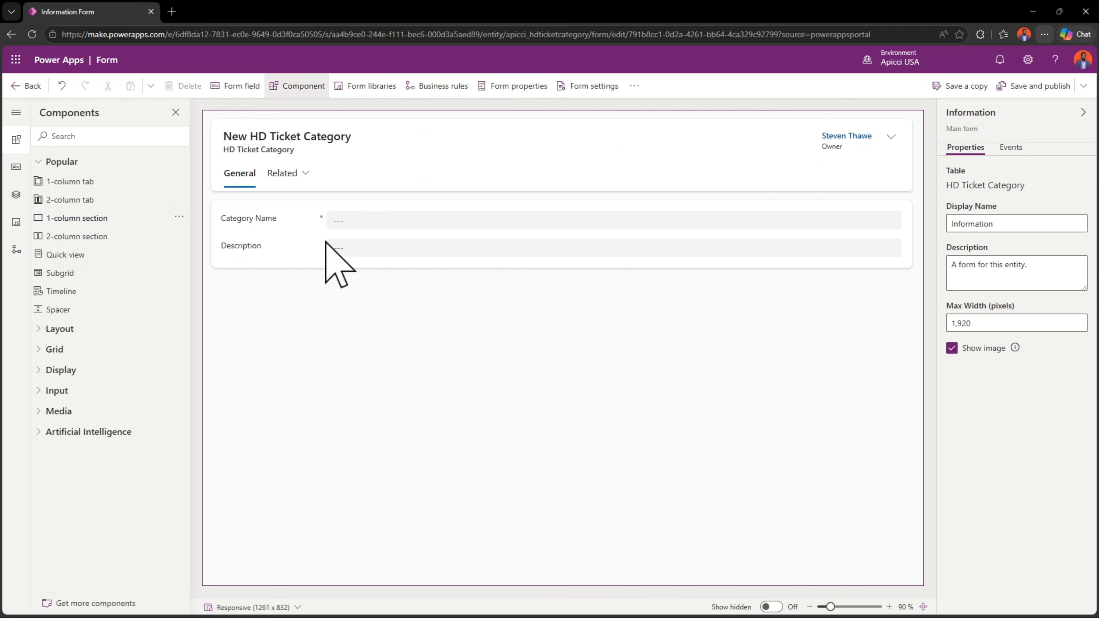
{"action": "right_click", "coordinate": [364, 277]}
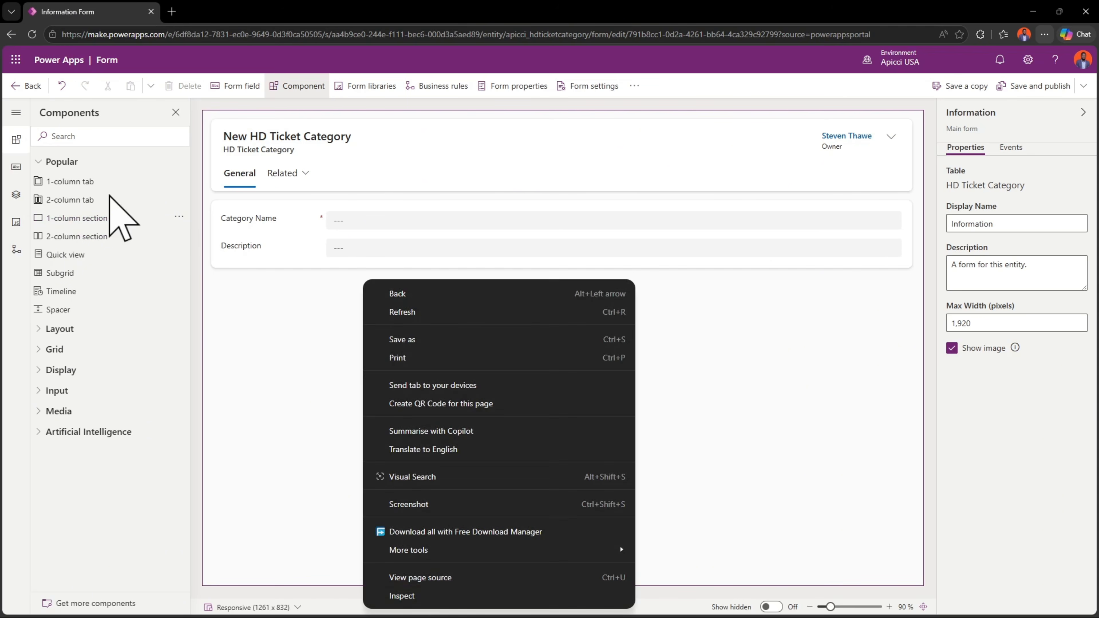
{"action": "left_click_drag", "start_coordinate": [98, 218], "coordinate": [342, 286]}
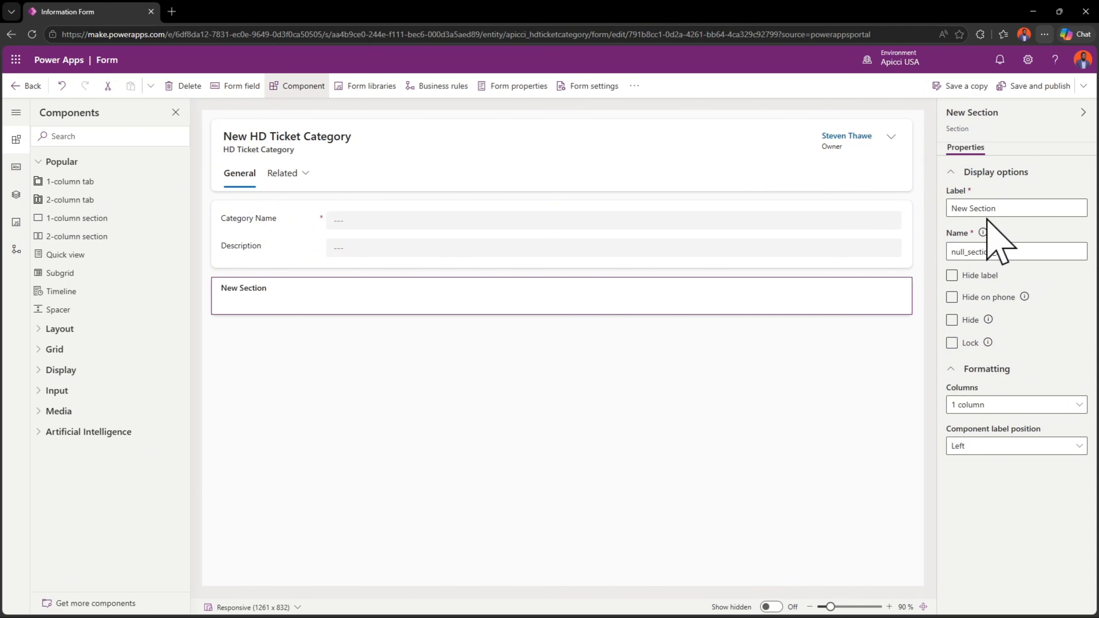
- Label the new section TICKETS and hide its label
{"action": "left_click", "coordinate": [992, 210]}
{"action": "key", "text": "ctrl+a"}
{"action": "type", "text": "TICKETS"}
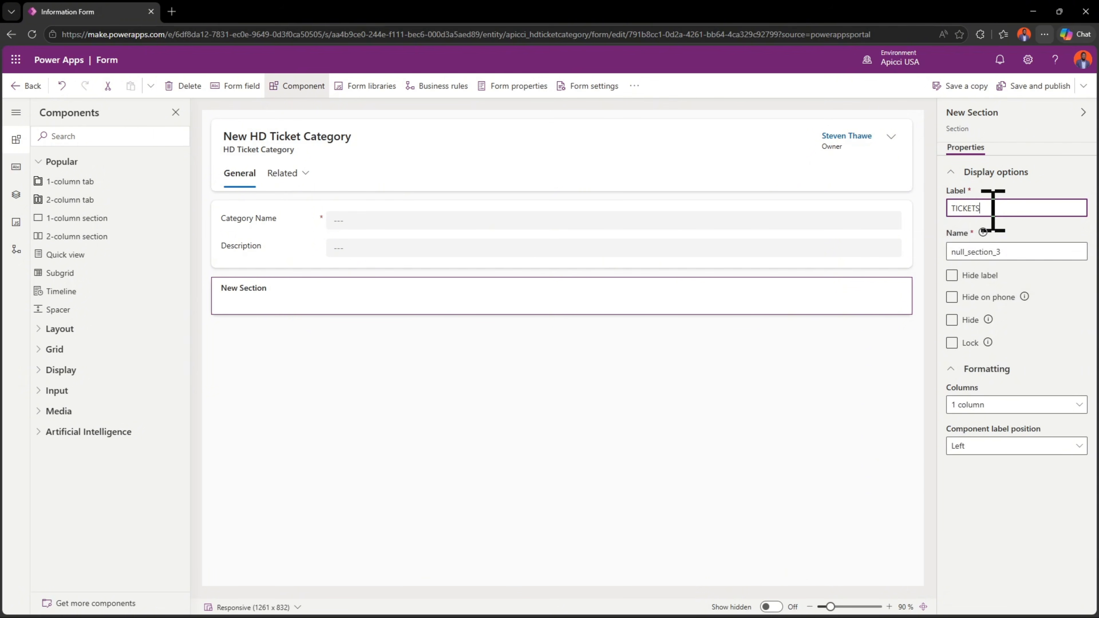
{"action": "key", "text": "ctrl+a"}
{"action": "left_click", "coordinate": [963, 275]}
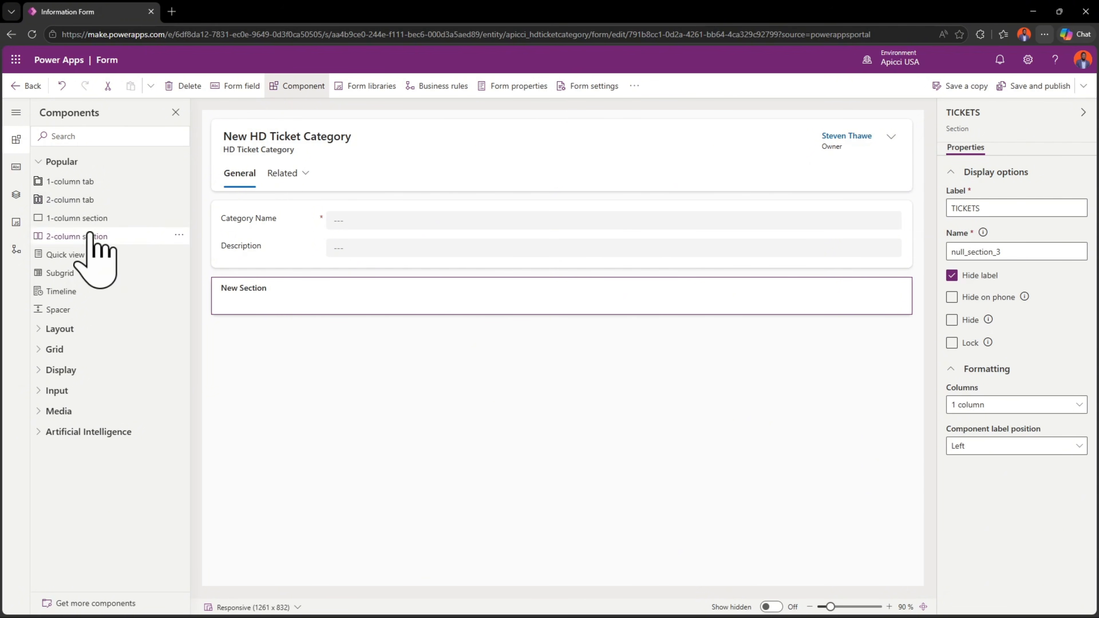
- Add a TICKETS subgrid of related HD Tickets with the Active HD Tickets view to the section, and save and publish the form
{"action": "left_click", "coordinate": [89, 273]}
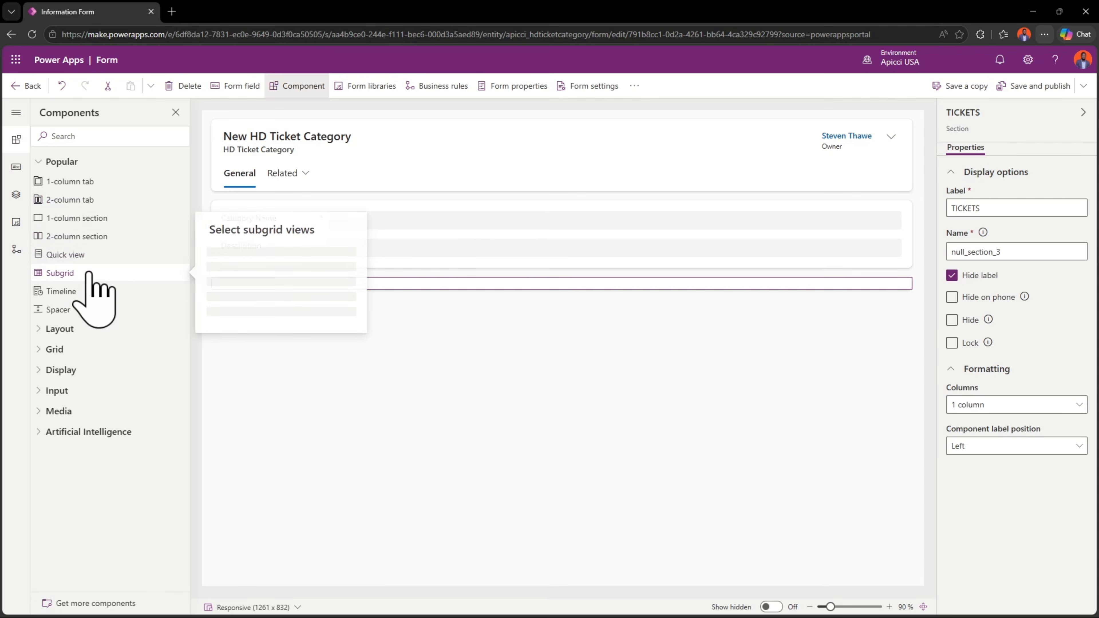
{"action": "left_click", "coordinate": [297, 260]}
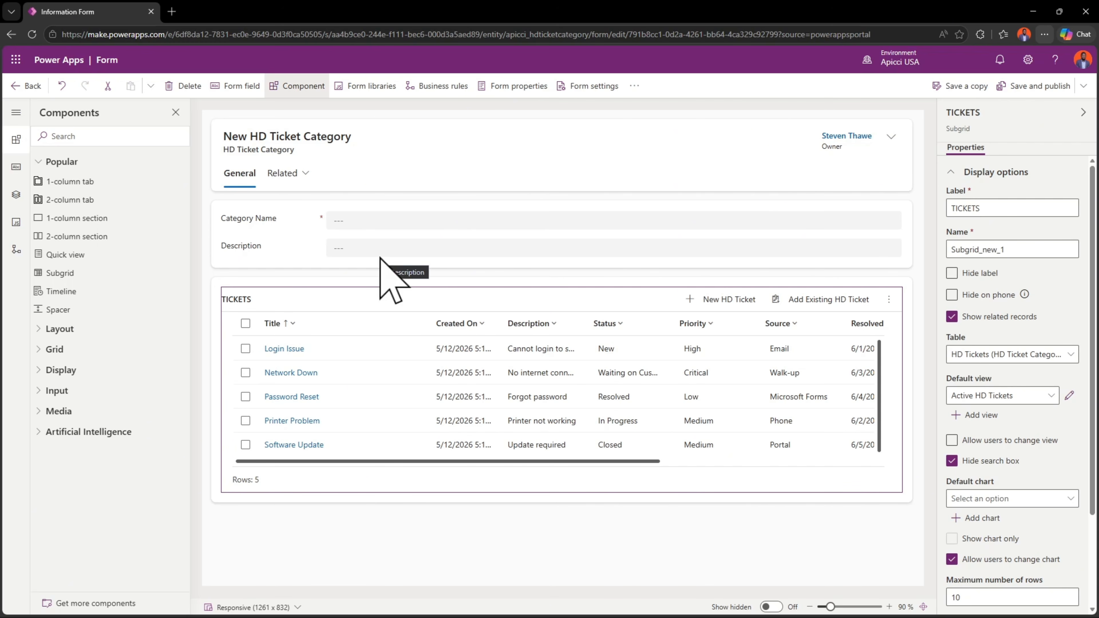
{"action": "left_click", "coordinate": [1037, 86]}
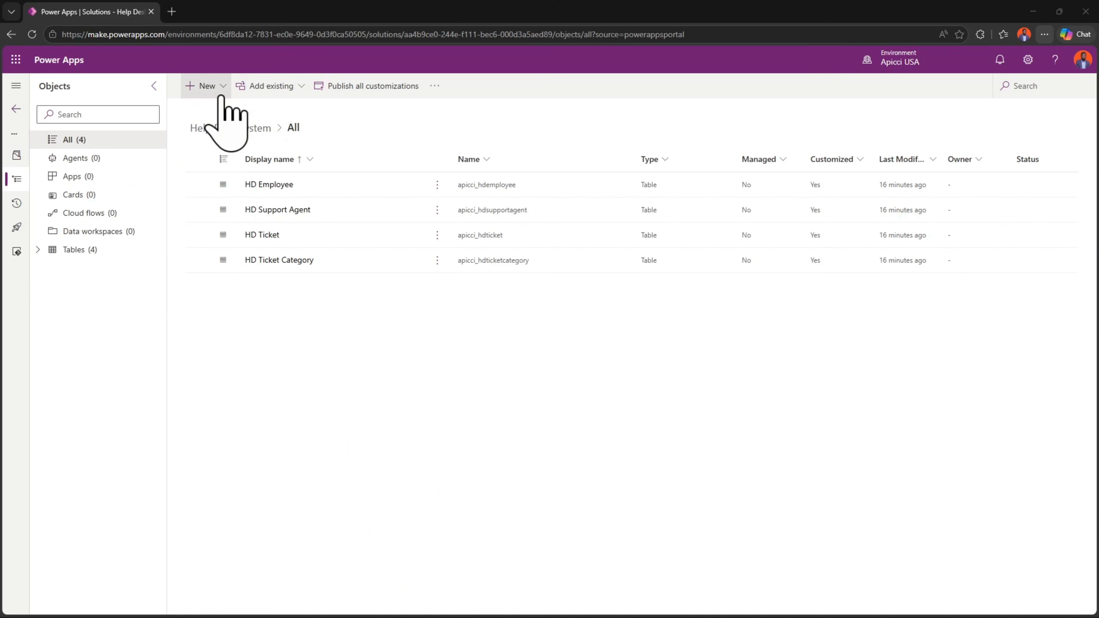
- Create a new model-driven app named Help Desk in the Help Desk System solution
{"action": "left_click", "coordinate": [211, 89]}
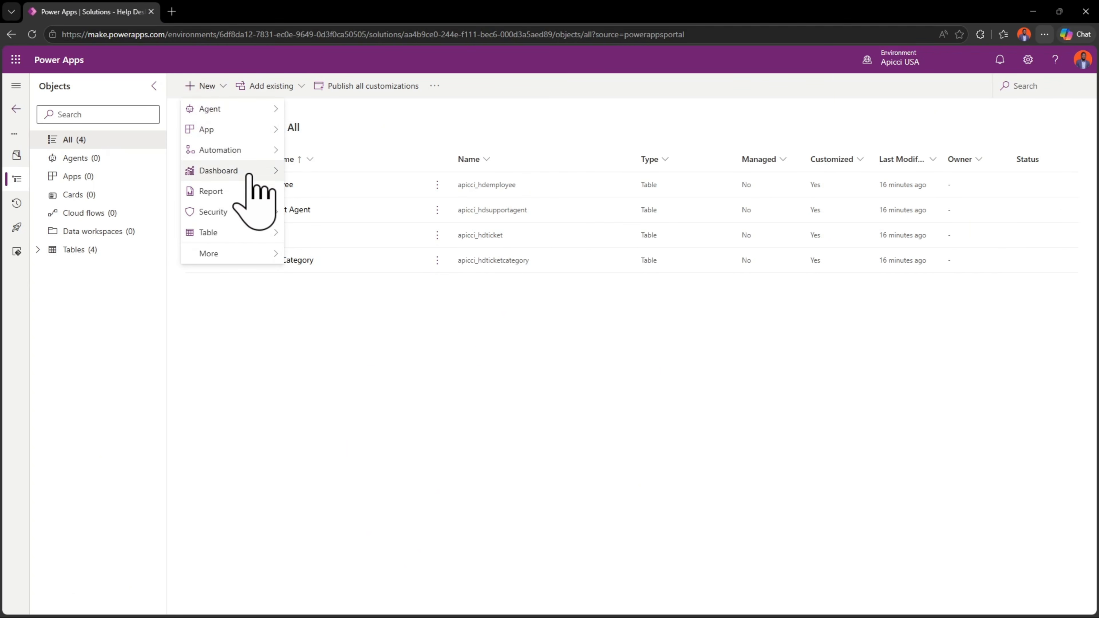
{"action": "mouse_move", "coordinate": [276, 130]}
{"action": "left_click", "coordinate": [336, 150]}
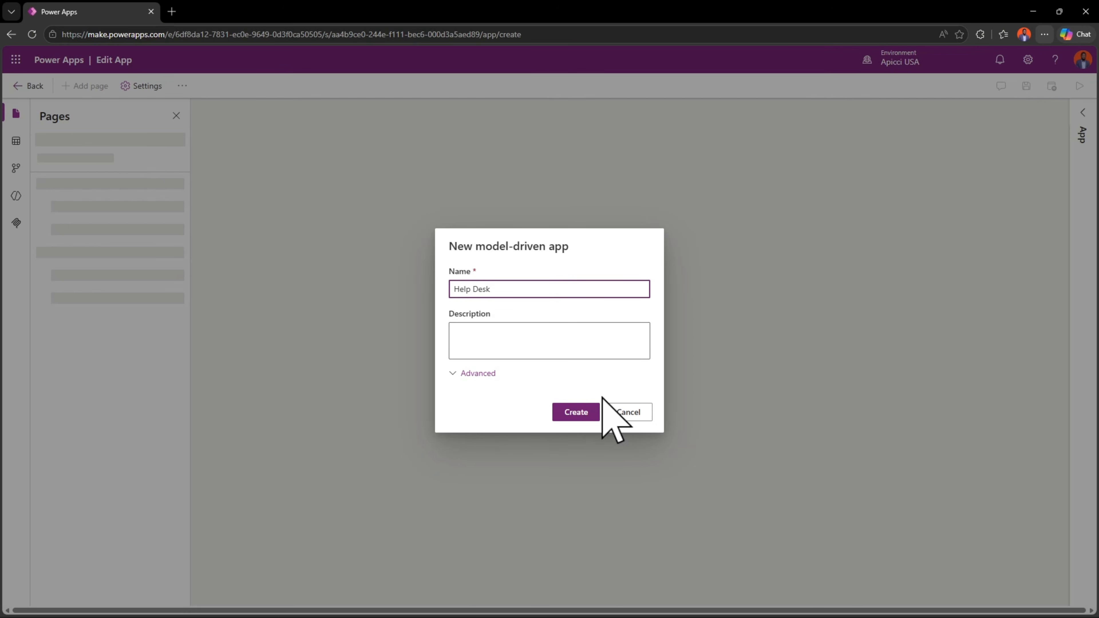
{"action": "left_click", "coordinate": [578, 415]}
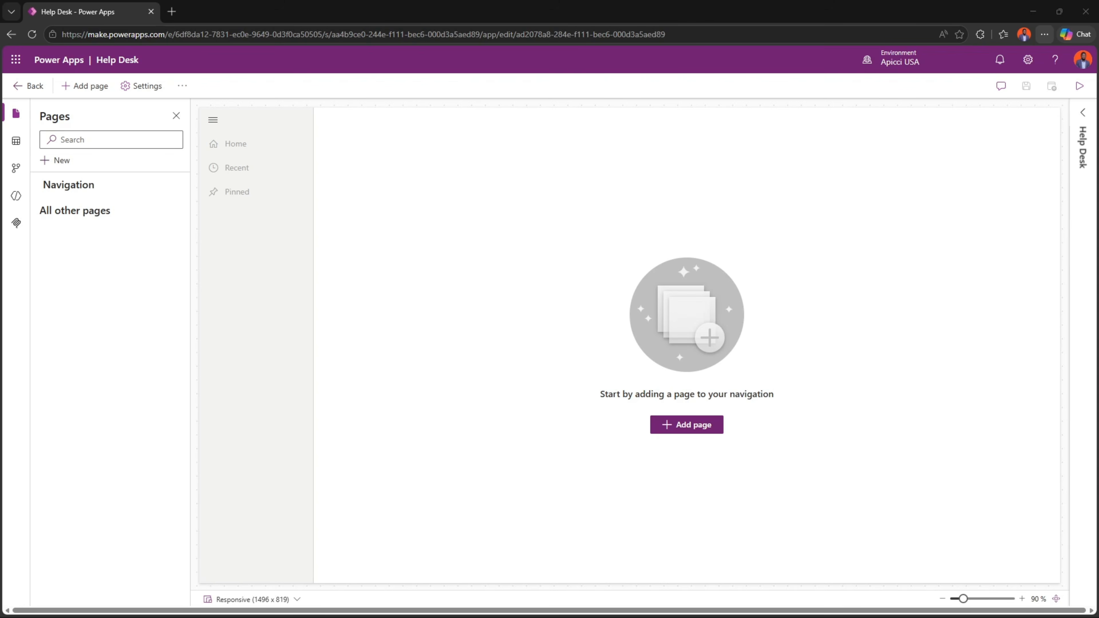
- Add Dataverse table pages for HD Employee, HD Support Agent, HD Ticket and HD Ticket Category to the app, shown in navigation
{"action": "left_click", "coordinate": [688, 425]}
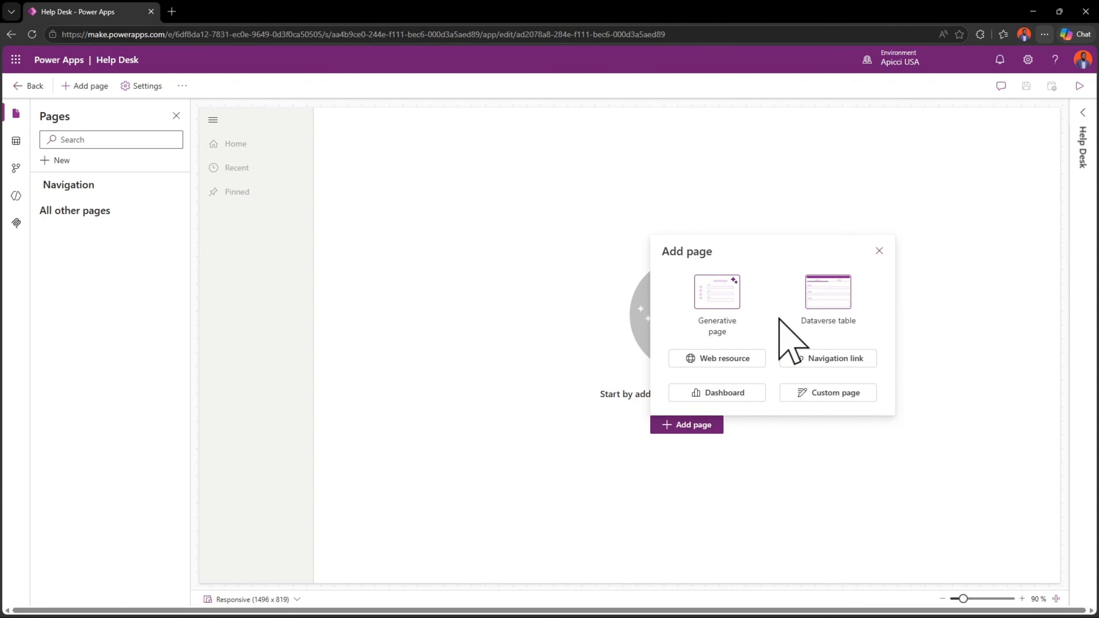
{"action": "left_click", "coordinate": [834, 296]}
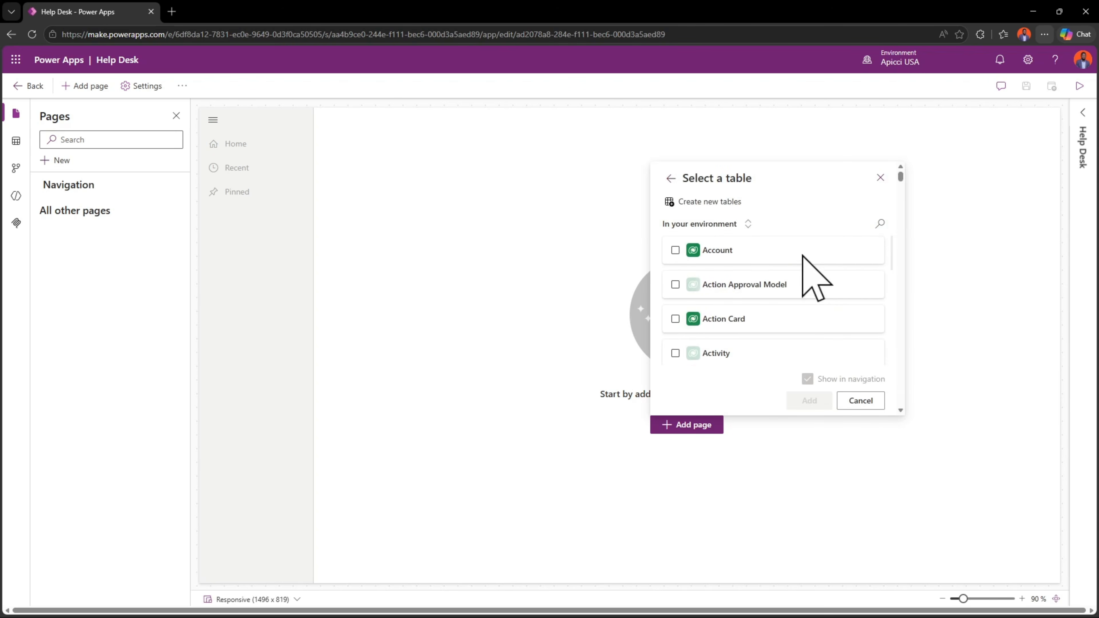
{"action": "left_click", "coordinate": [878, 224]}
{"action": "type", "text": "H"}
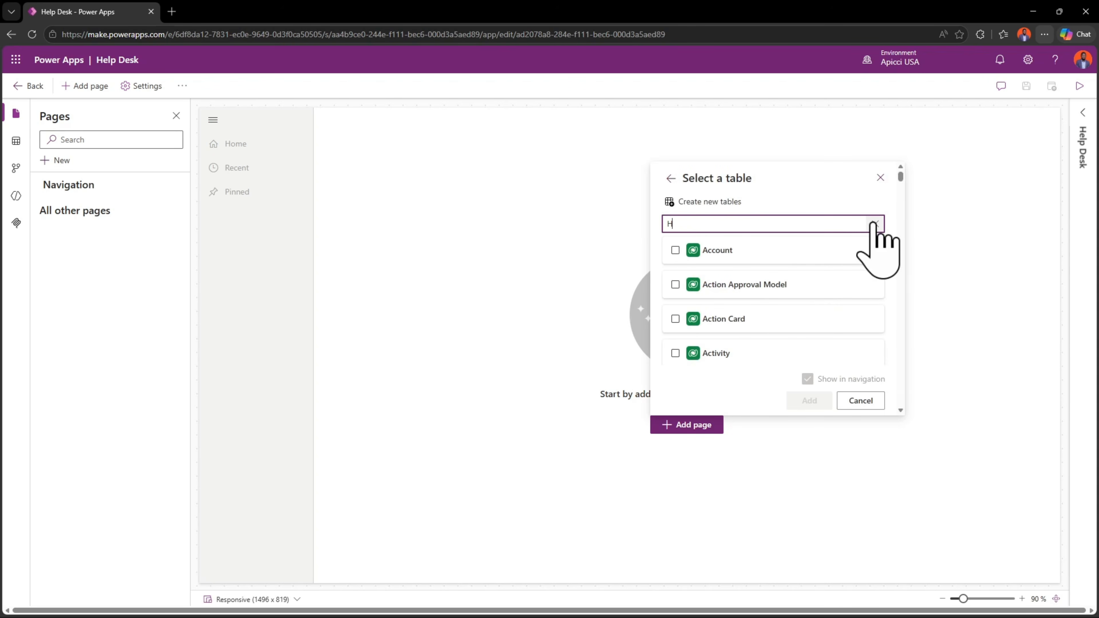
{"action": "type", "text": "D"}
{"action": "left_click", "coordinate": [756, 251]}
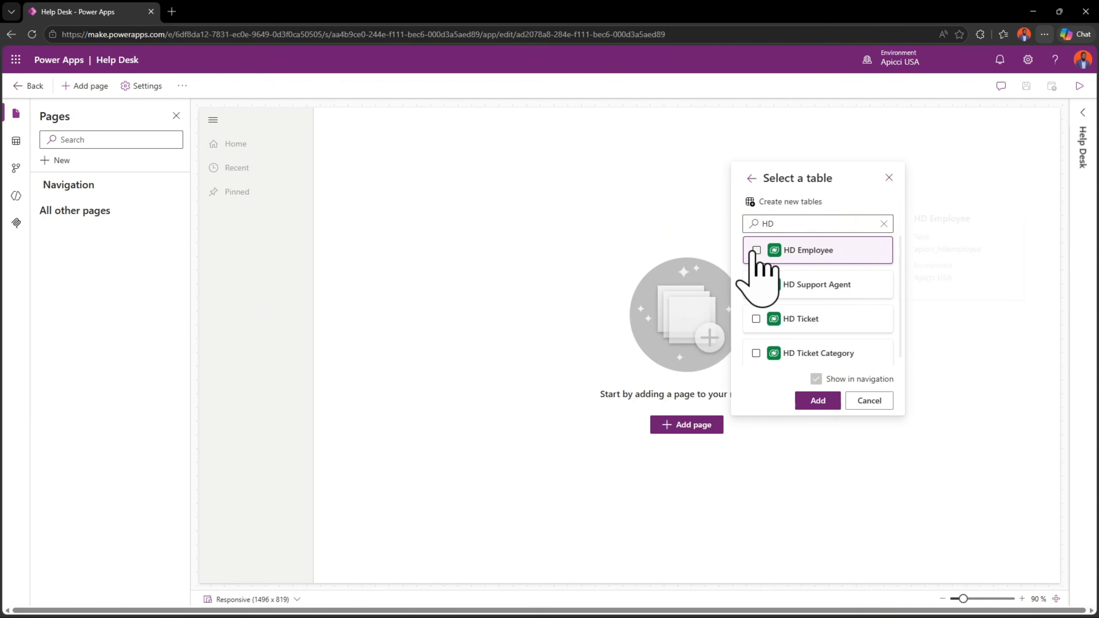
{"action": "left_click", "coordinate": [756, 284]}
{"action": "left_click", "coordinate": [756, 318]}
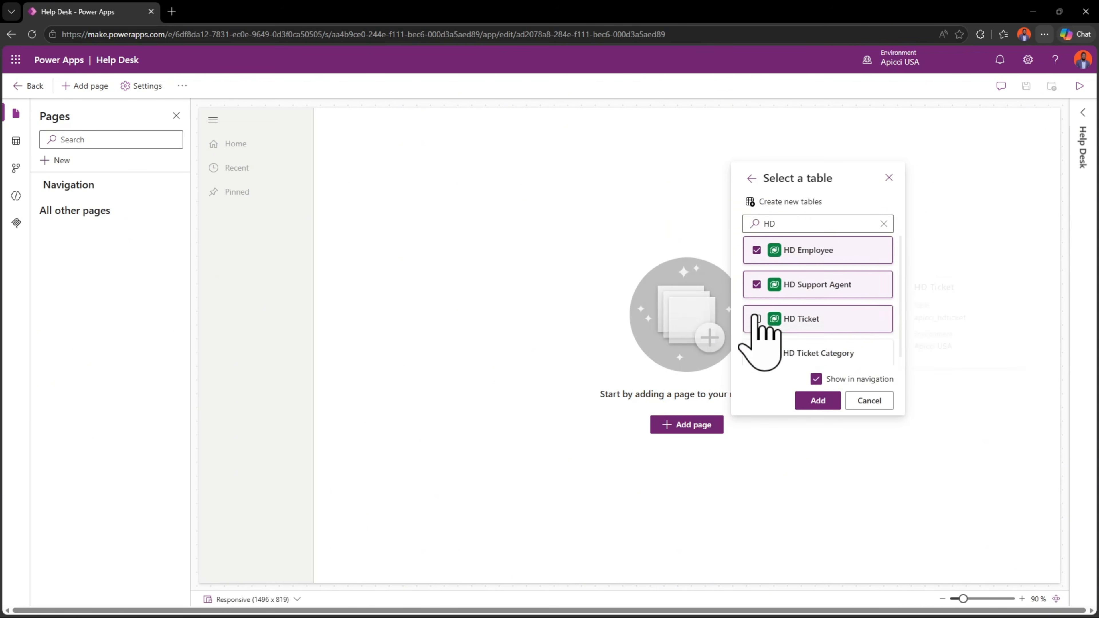
{"action": "left_click", "coordinate": [756, 352]}
{"action": "left_click", "coordinate": [806, 400]}
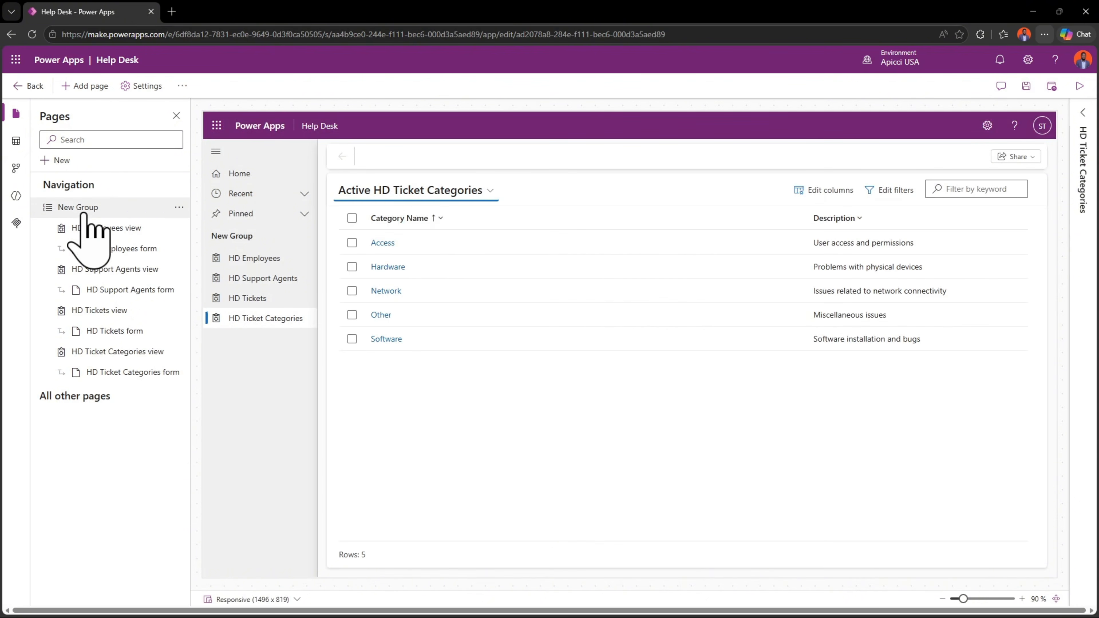
- Rename the navigation group that holds the HD pages as Dashboard, and save and publish the app
{"action": "left_click", "coordinate": [83, 212]}
{"action": "left_click", "coordinate": [1082, 114]}
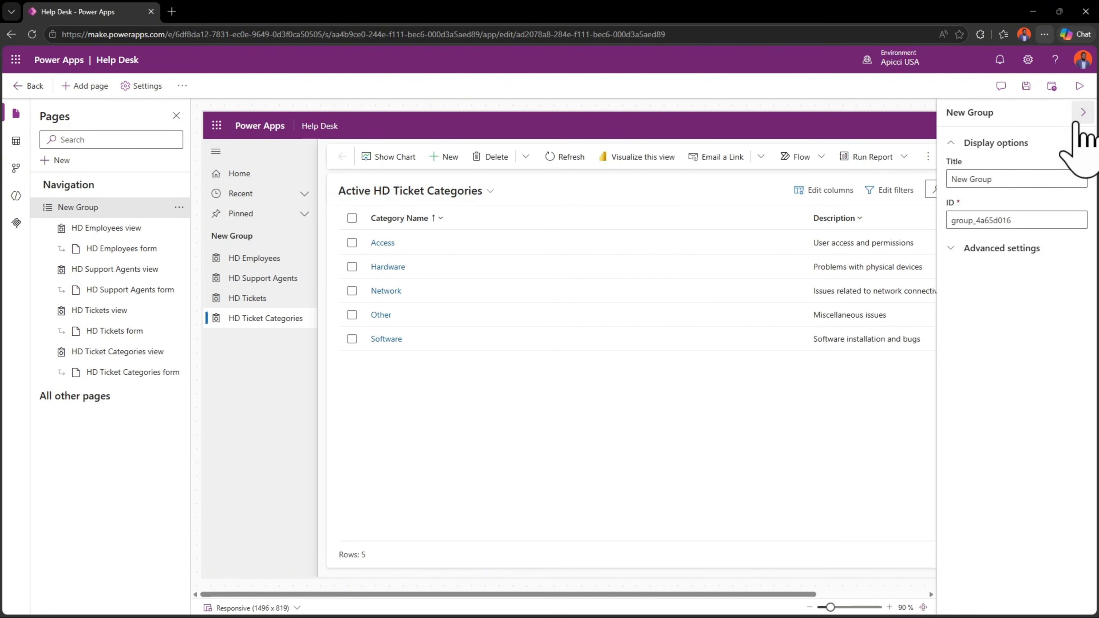
{"action": "left_click", "coordinate": [997, 179]}
{"action": "key", "text": "ctrl+a"}
{"action": "type", "text": "Das"}
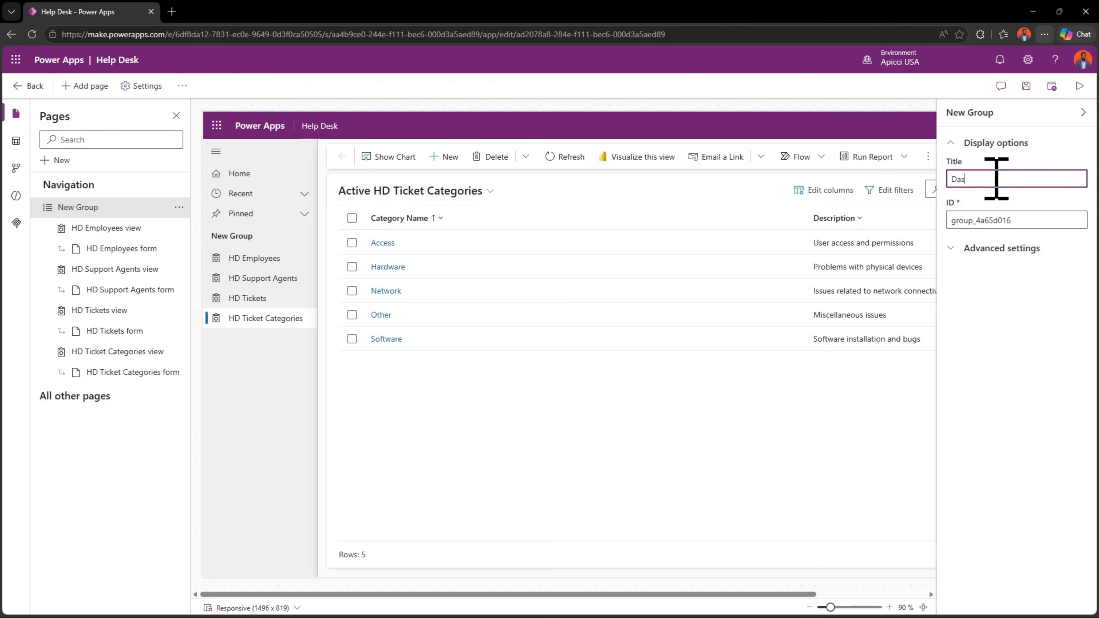
{"action": "type", "text": "hboard"}
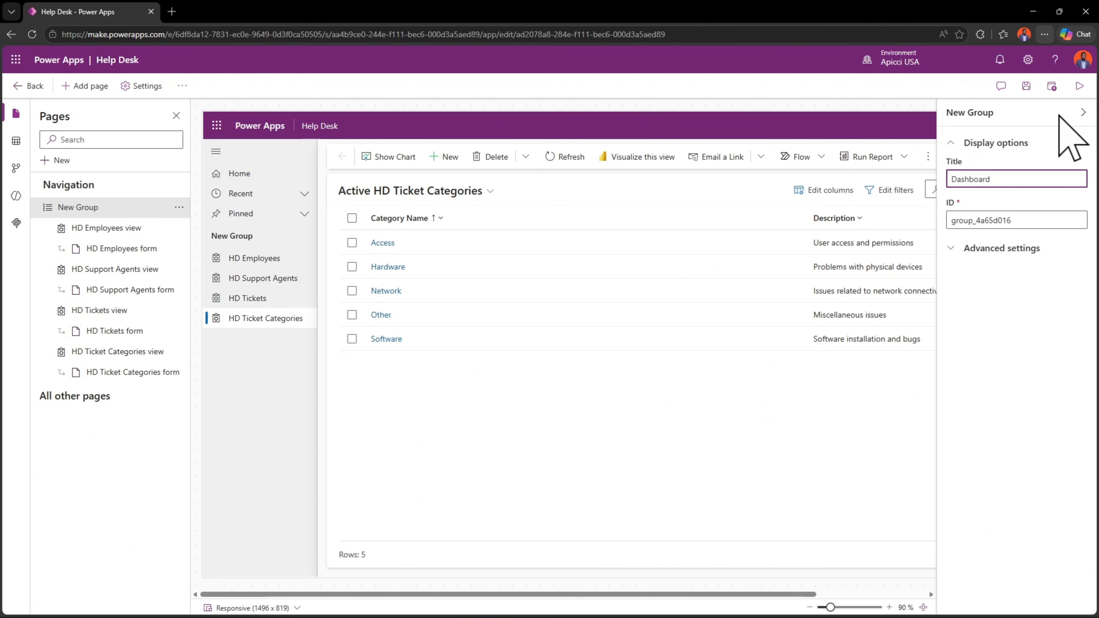
{"action": "left_click", "coordinate": [1052, 86]}
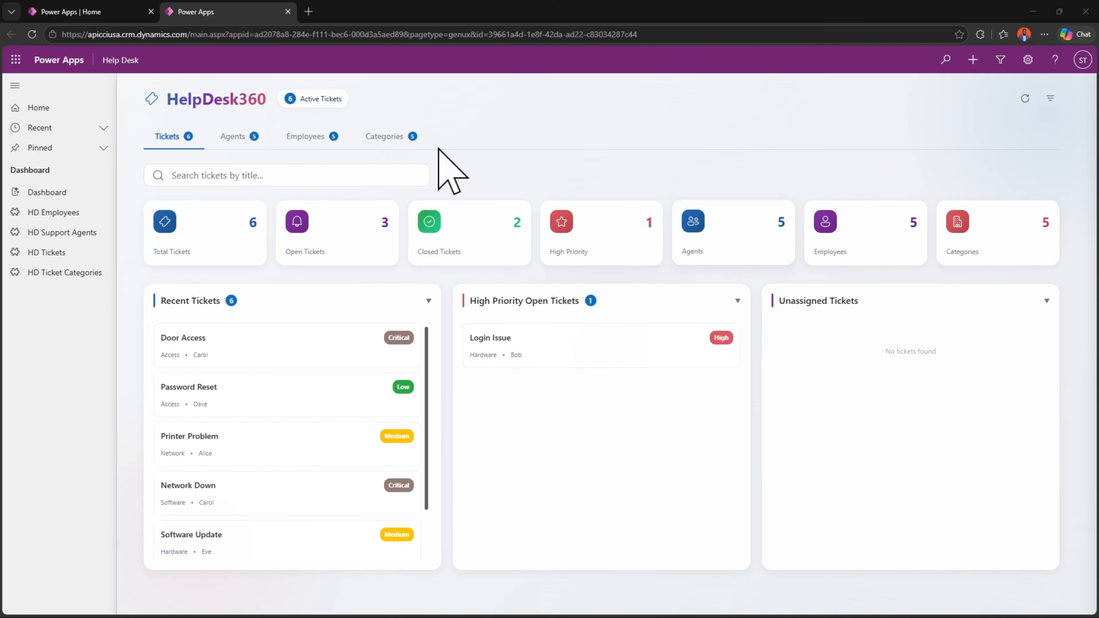
- Start a new record in HD Tickets and set its title to "test request"
{"action": "left_click", "coordinate": [69, 257]}
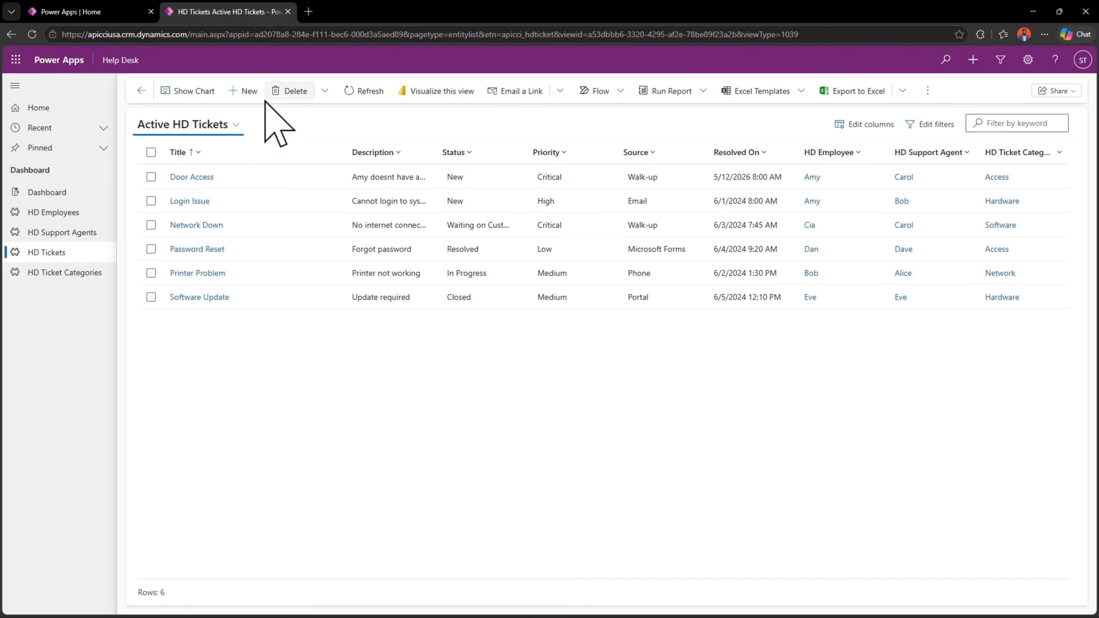
{"action": "left_click", "coordinate": [238, 94]}
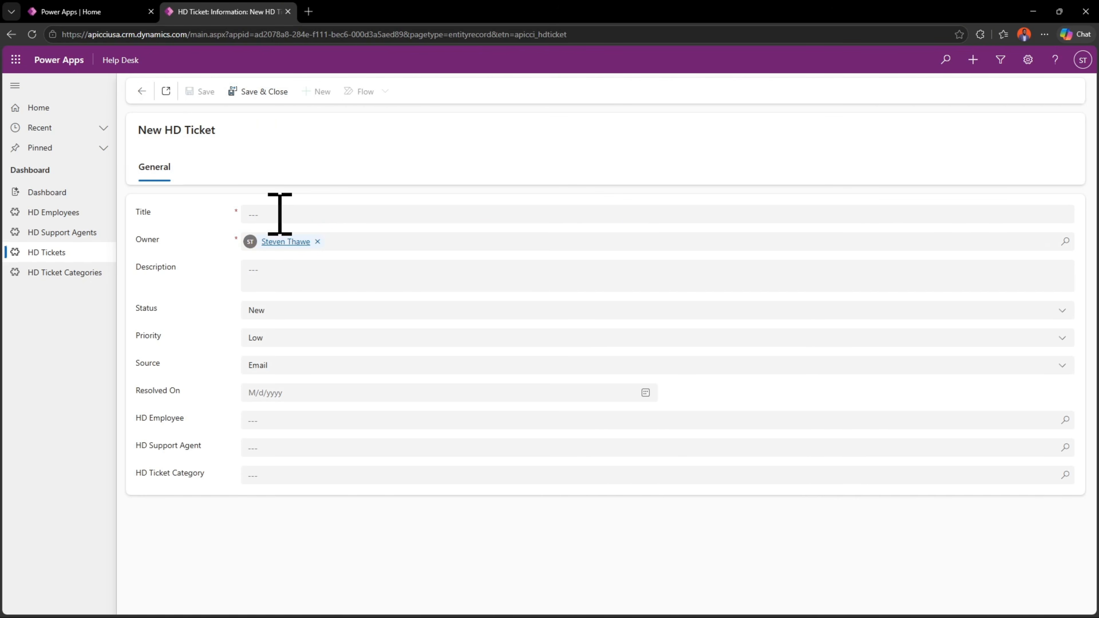
{"action": "left_click", "coordinate": [278, 213]}
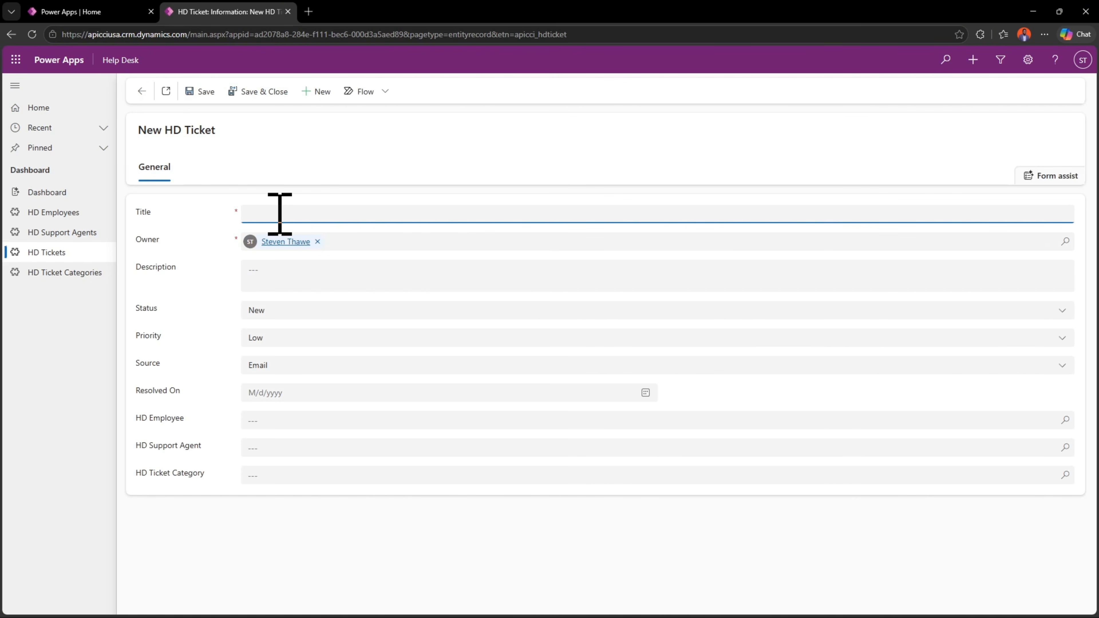
{"action": "type", "text": "trest request"}
- Copy the new ticket's title text "test request" into its Description
{"action": "left_click", "coordinate": [258, 216]}
{"action": "left_click", "coordinate": [265, 299]}
{"action": "key", "text": "ctrl+a"}
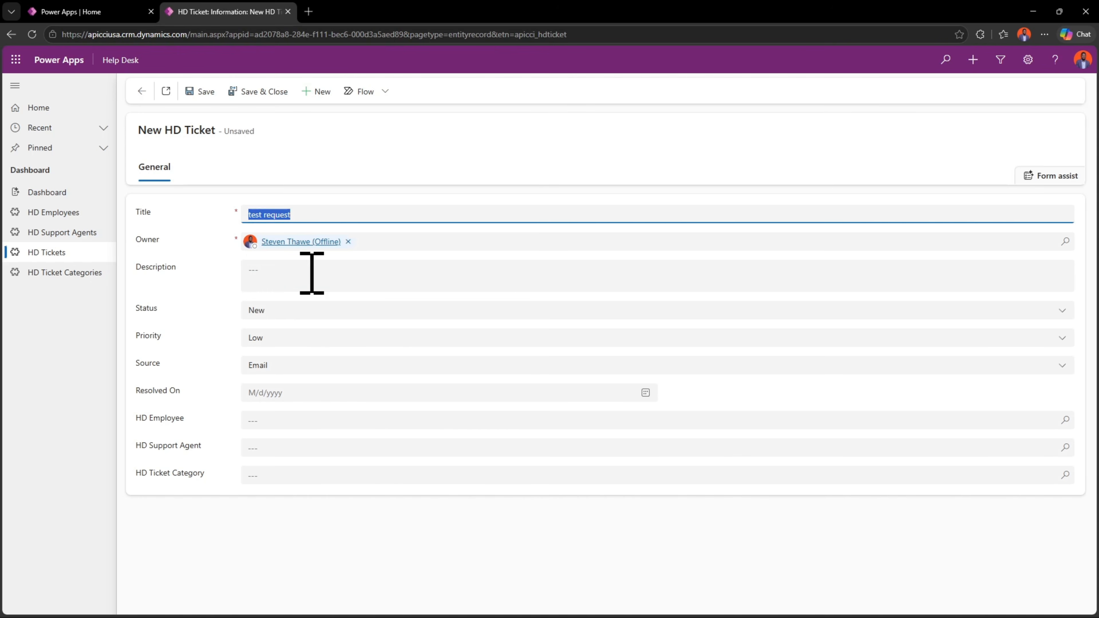
{"action": "key", "text": "ctrl+c"}
{"action": "left_click", "coordinate": [311, 273]}
{"action": "key", "text": "ctrl+v"}
- Set the new ticket's Source to Walk-up
{"action": "left_click", "coordinate": [311, 368]}
{"action": "left_click", "coordinate": [289, 498]}
{"action": "left_click", "coordinate": [282, 393]}
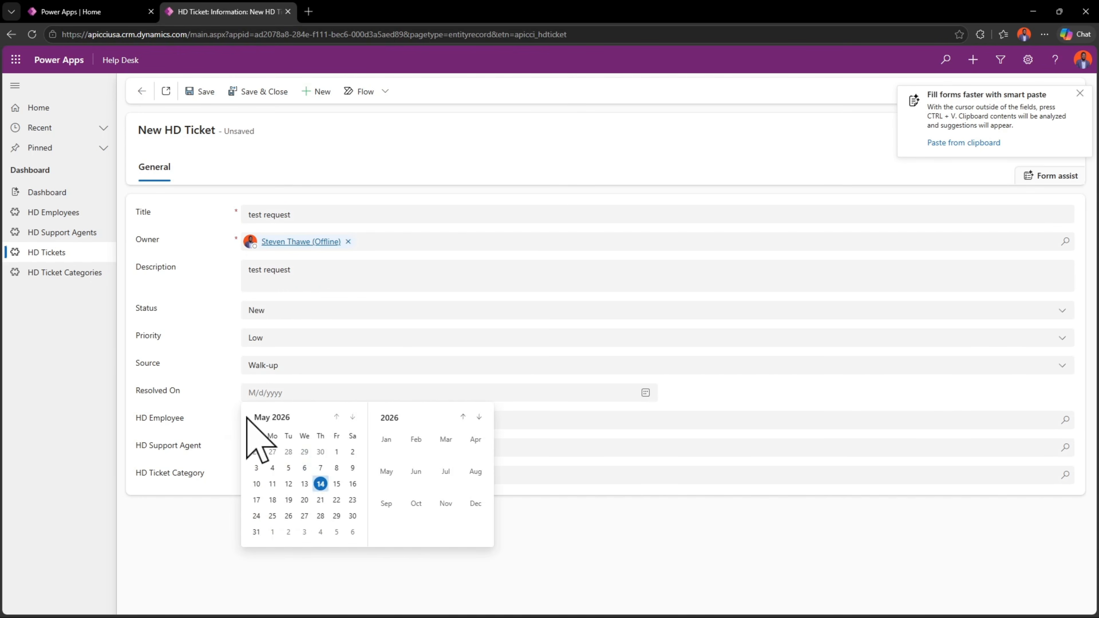
- Assign the second listed HD Employee and the first listed HD Support Agent to the ticket
{"action": "left_click", "coordinate": [1044, 422]}
{"action": "left_click", "coordinate": [309, 307]}
{"action": "left_click", "coordinate": [1066, 451]}
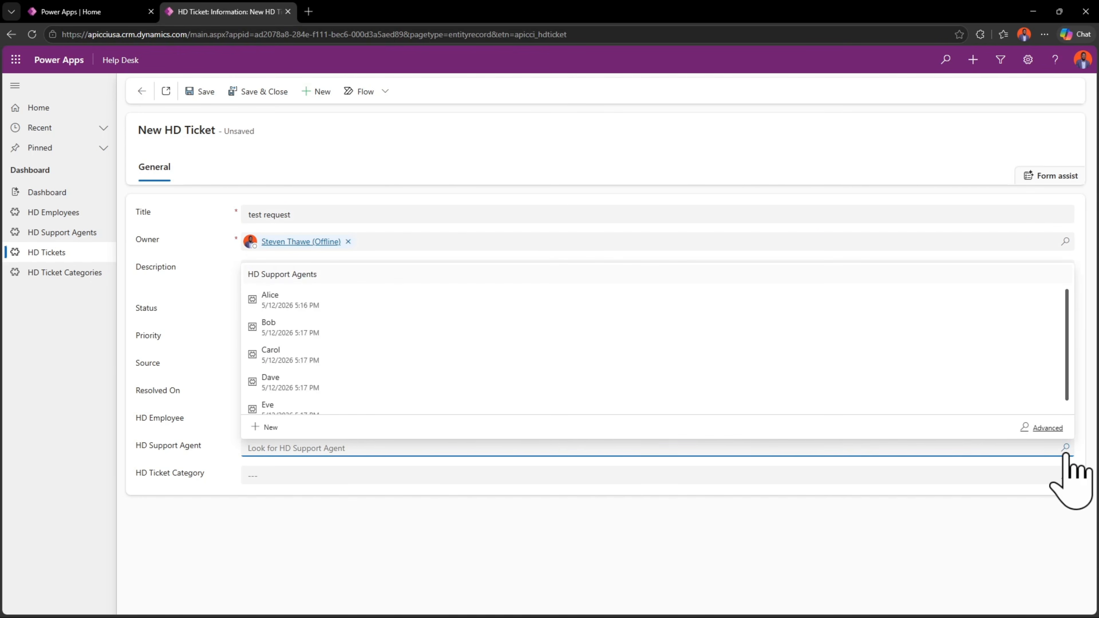
{"action": "left_click", "coordinate": [338, 303]}
- Set the ticket's HD Ticket Category to Other and save the record
{"action": "left_click", "coordinate": [293, 481]}
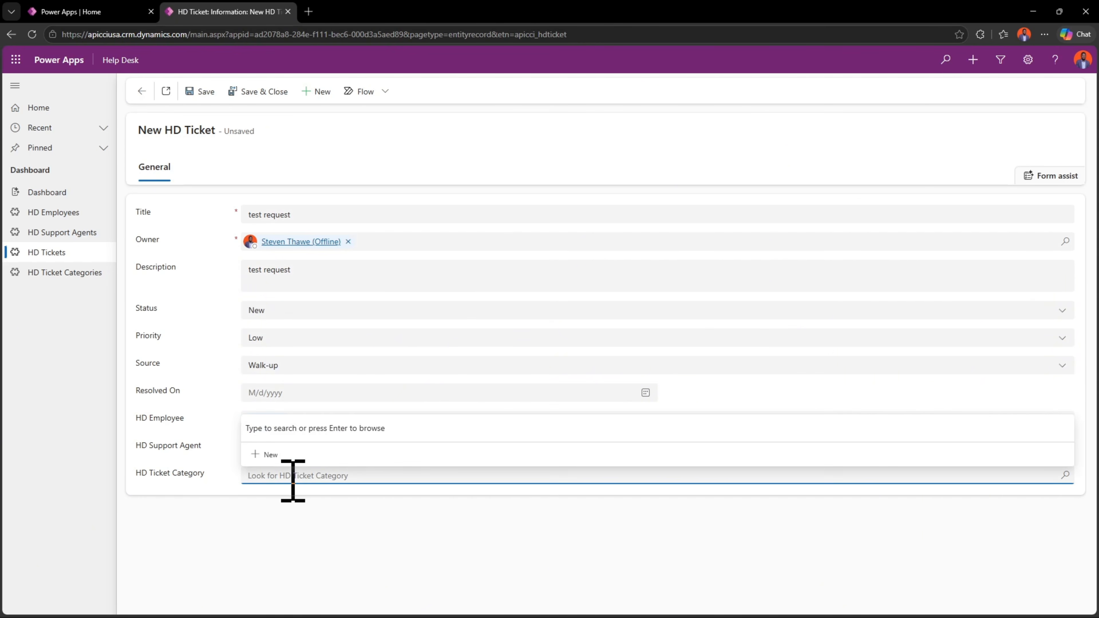
{"action": "left_click", "coordinate": [1064, 477]}
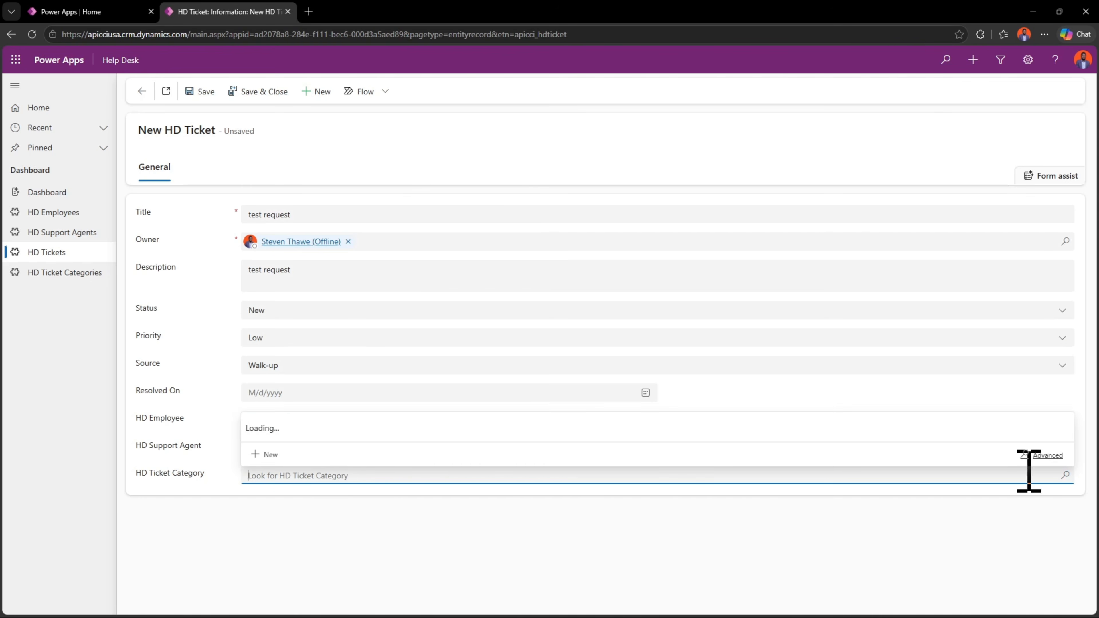
{"action": "left_click", "coordinate": [373, 402]}
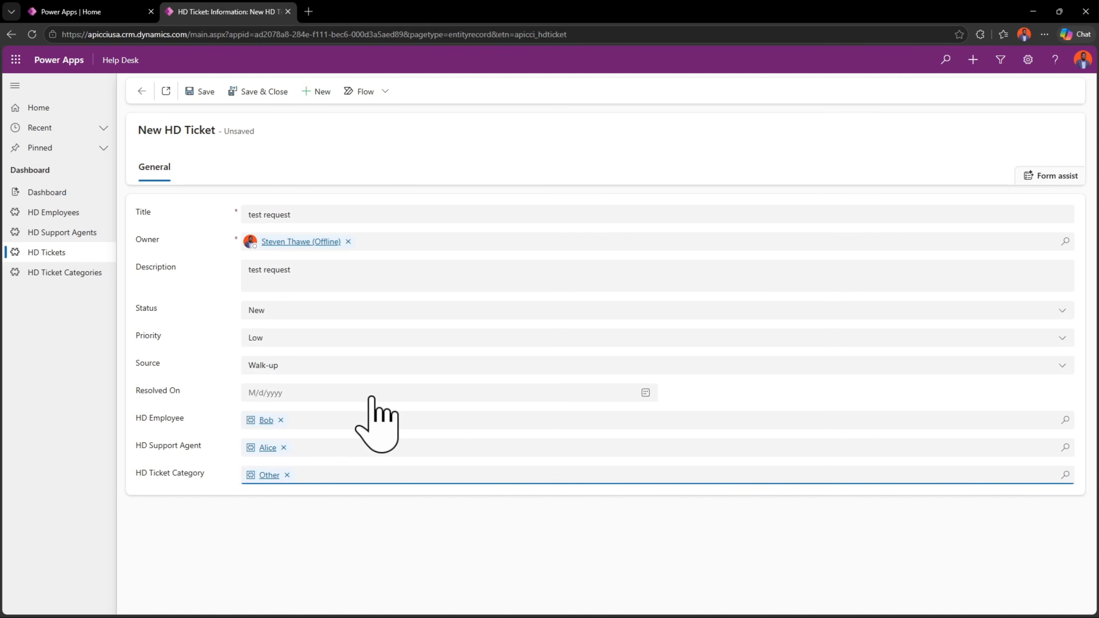
{"action": "left_click", "coordinate": [200, 92]}
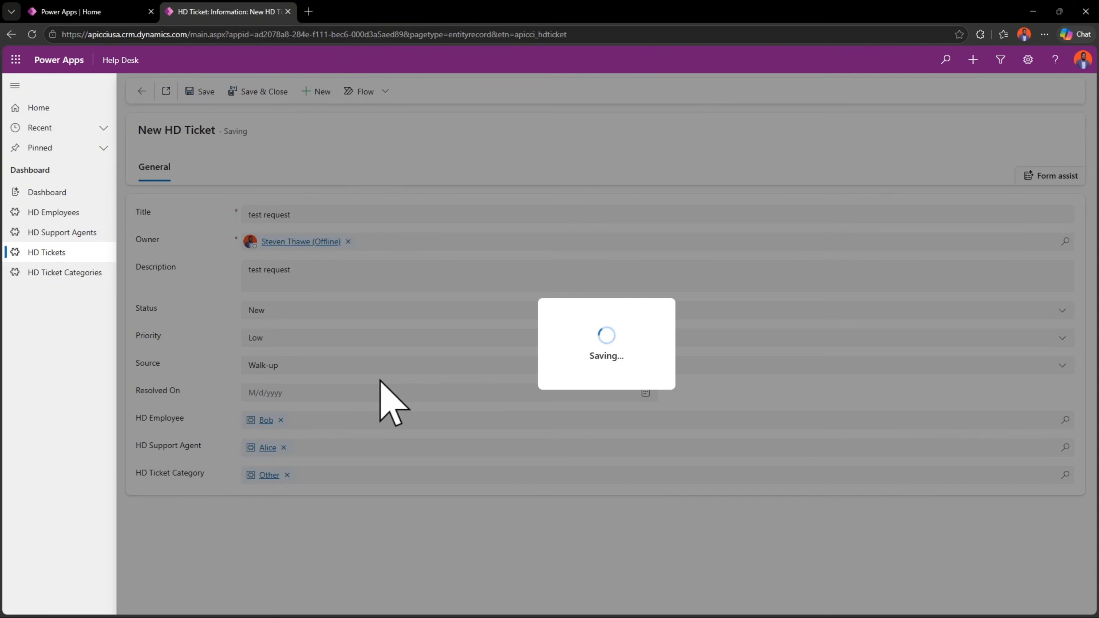